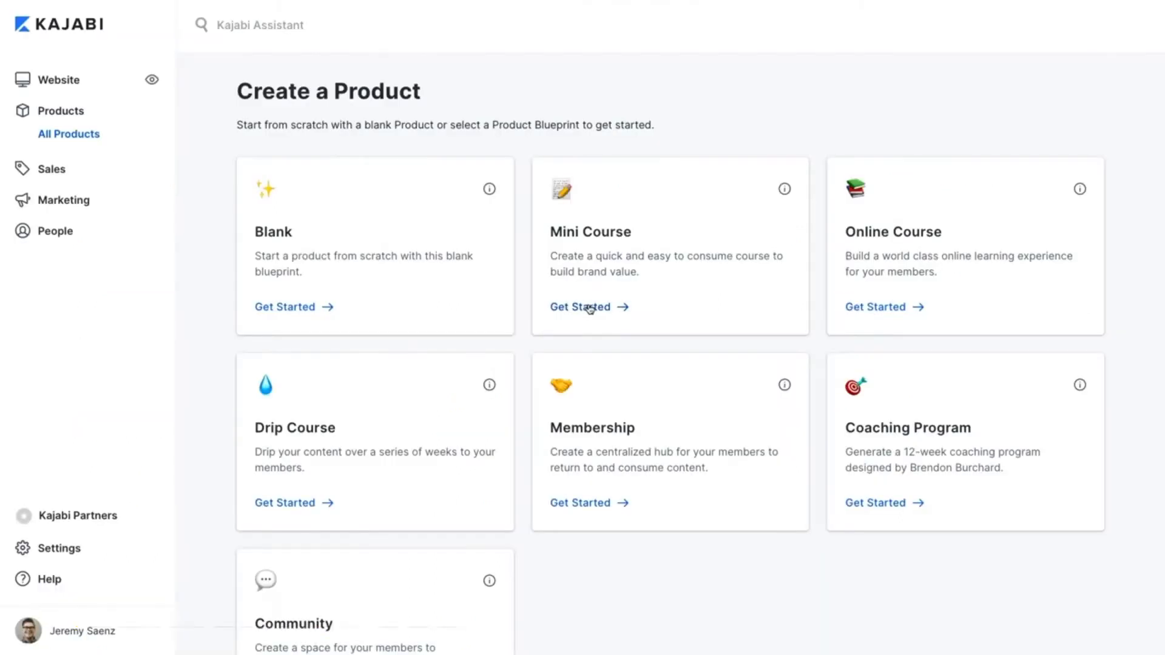
Create a Mini Course product, prefixing its title with the instructor's first name and adding a one-line description about learning of his life.
left_click(588, 306)
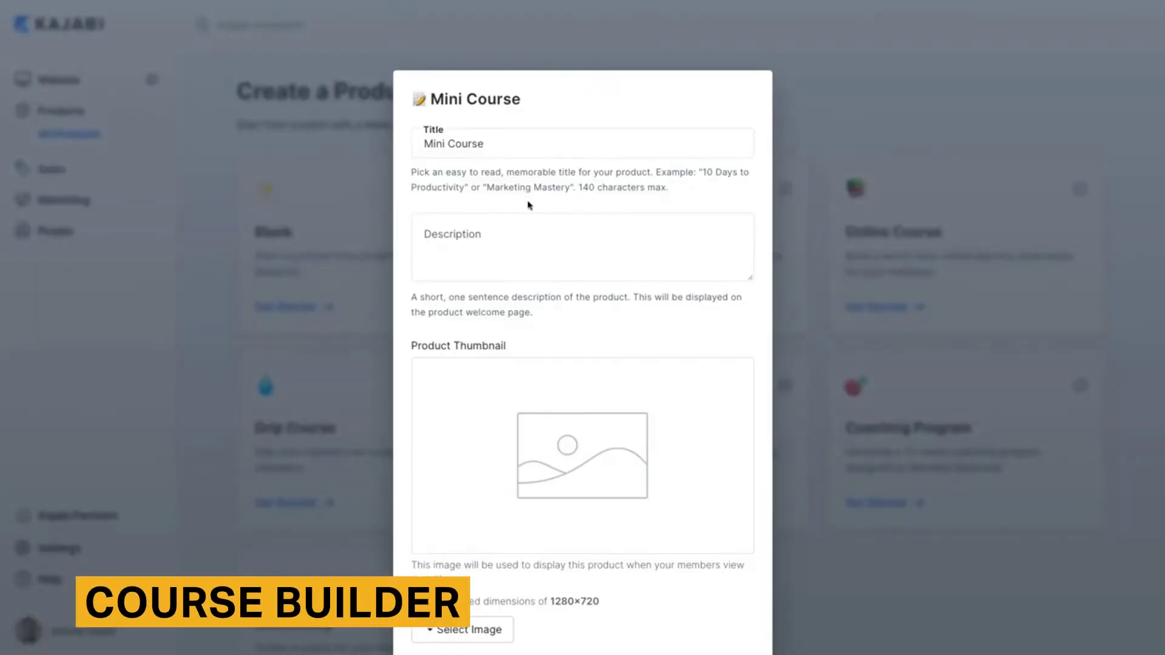
left_click(423, 143)
type("Jeremy's")
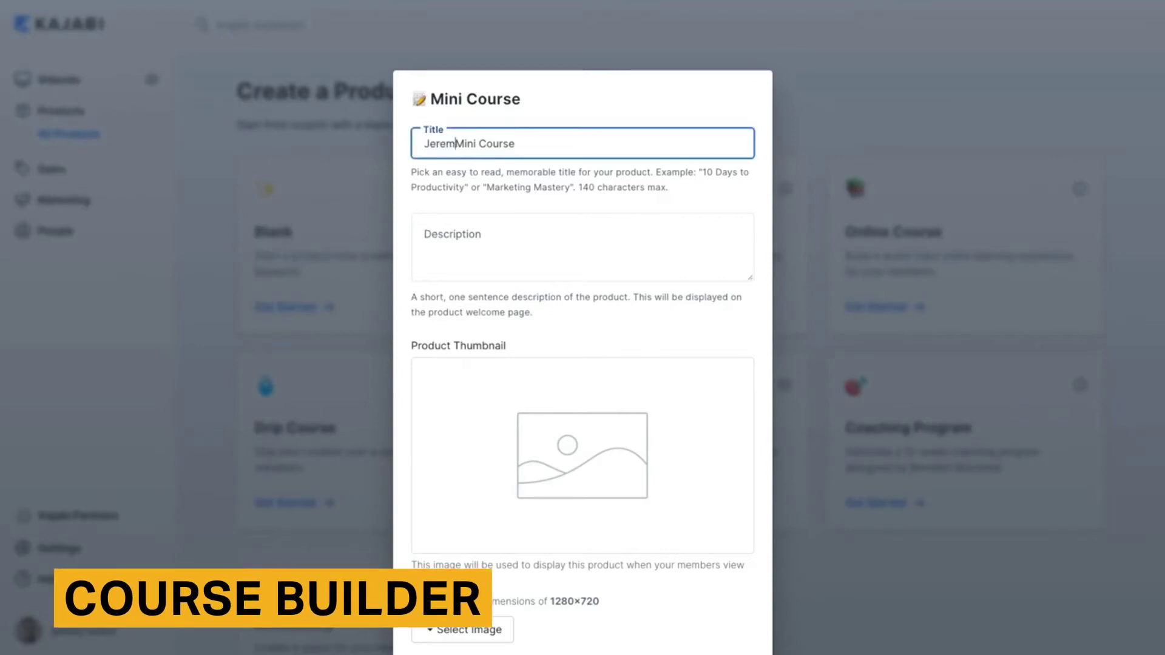
left_click(470, 230)
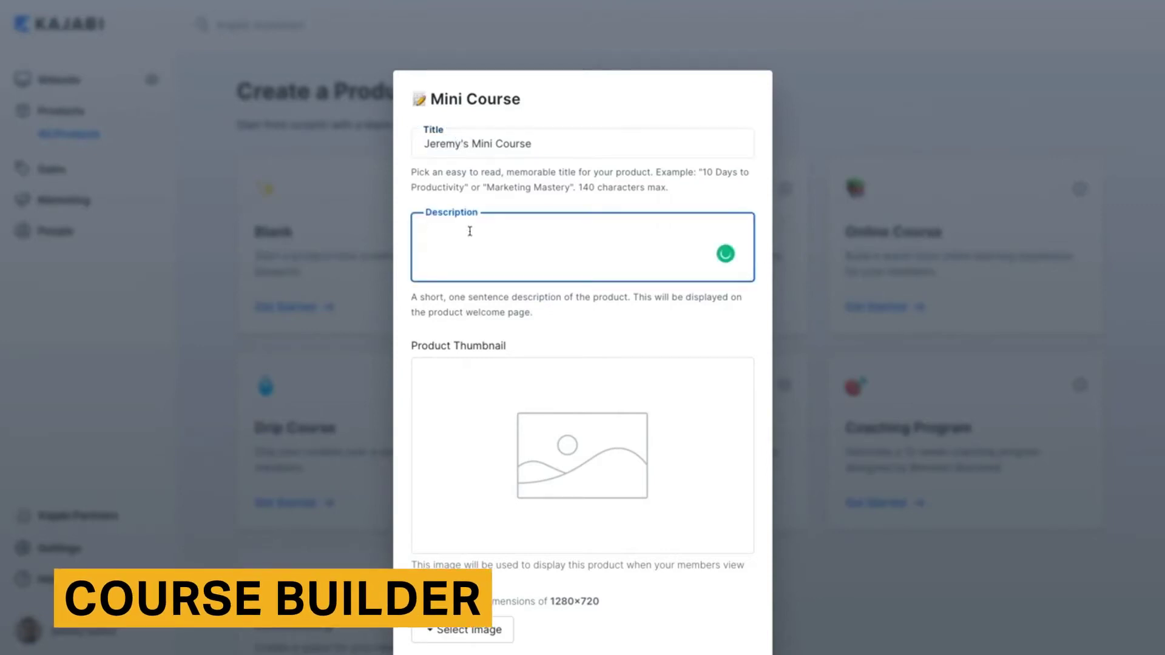
type("Learn about Jeremy and his life")
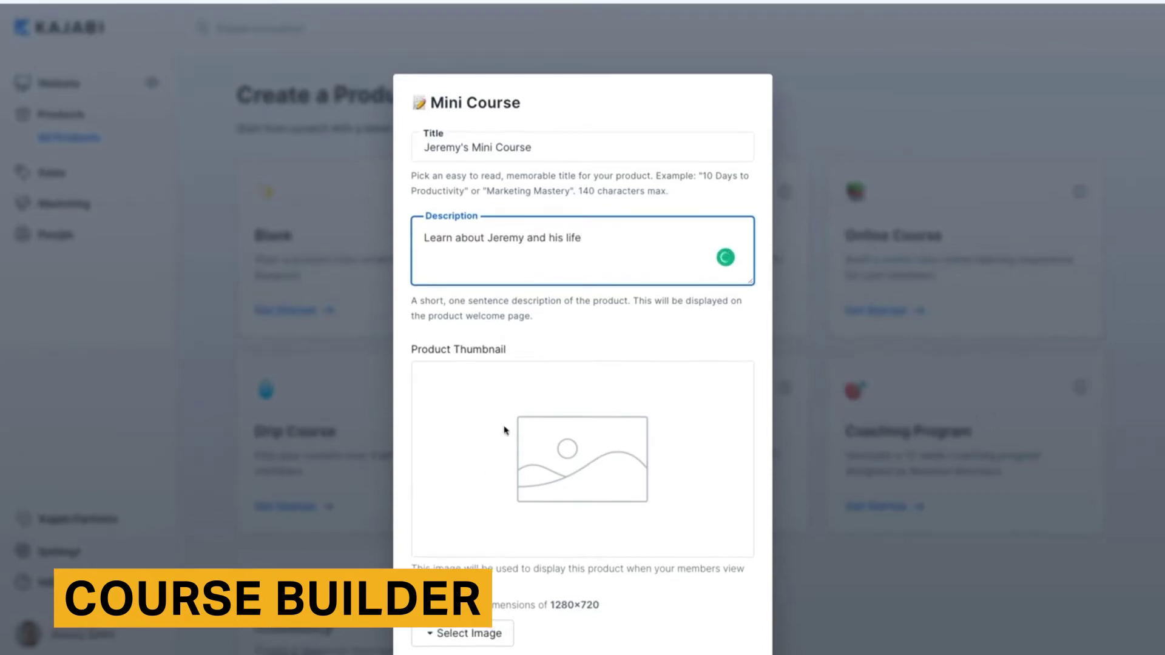
scroll(504, 430, "down", 1)
scroll(555, 399, "down", 1)
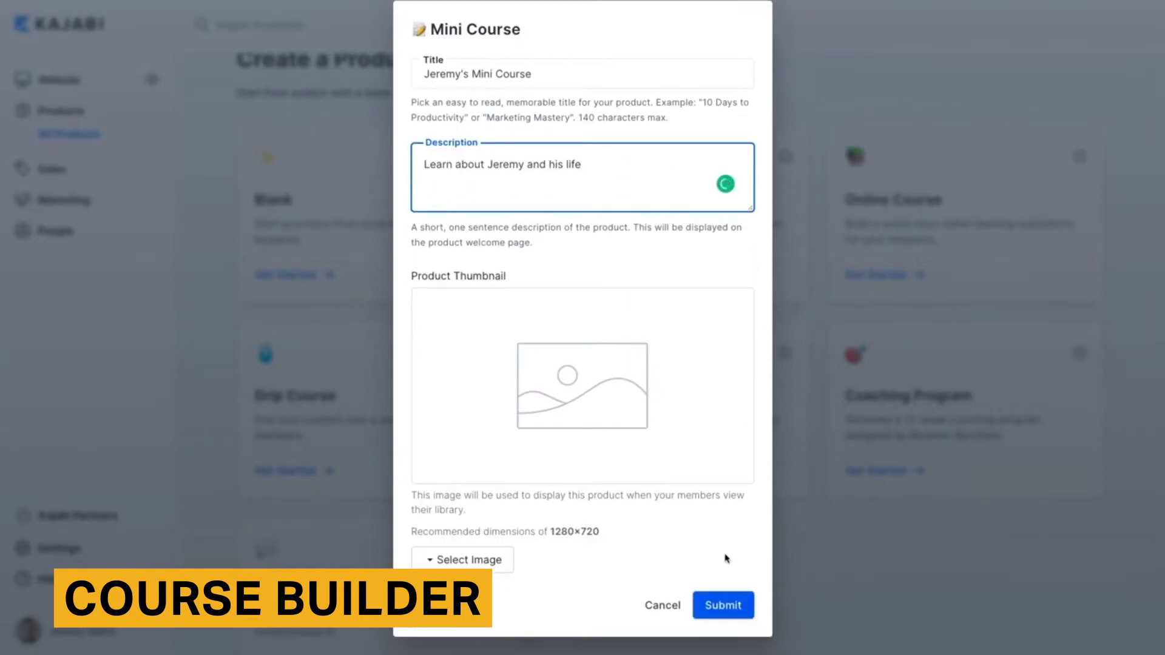
left_click(740, 609)
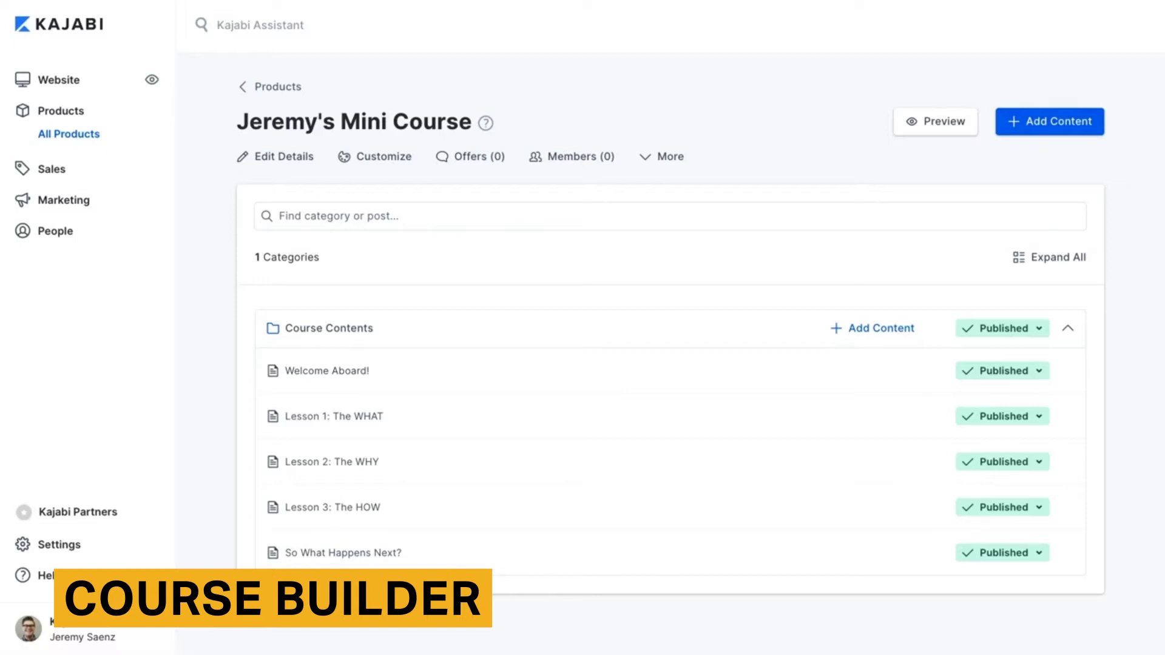
Open the mini course's Welcome Aboard! post, look through its details, and preview the lesson page.
left_click(328, 370)
scroll(452, 520, "down", 2)
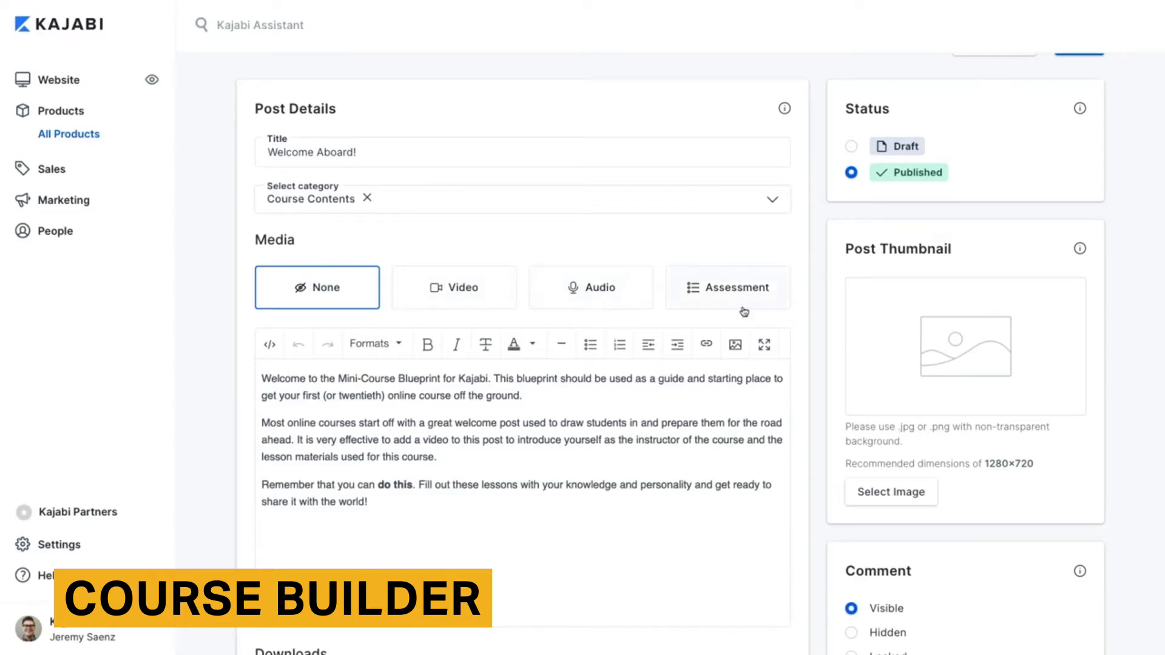
scroll(744, 312, "up", 2)
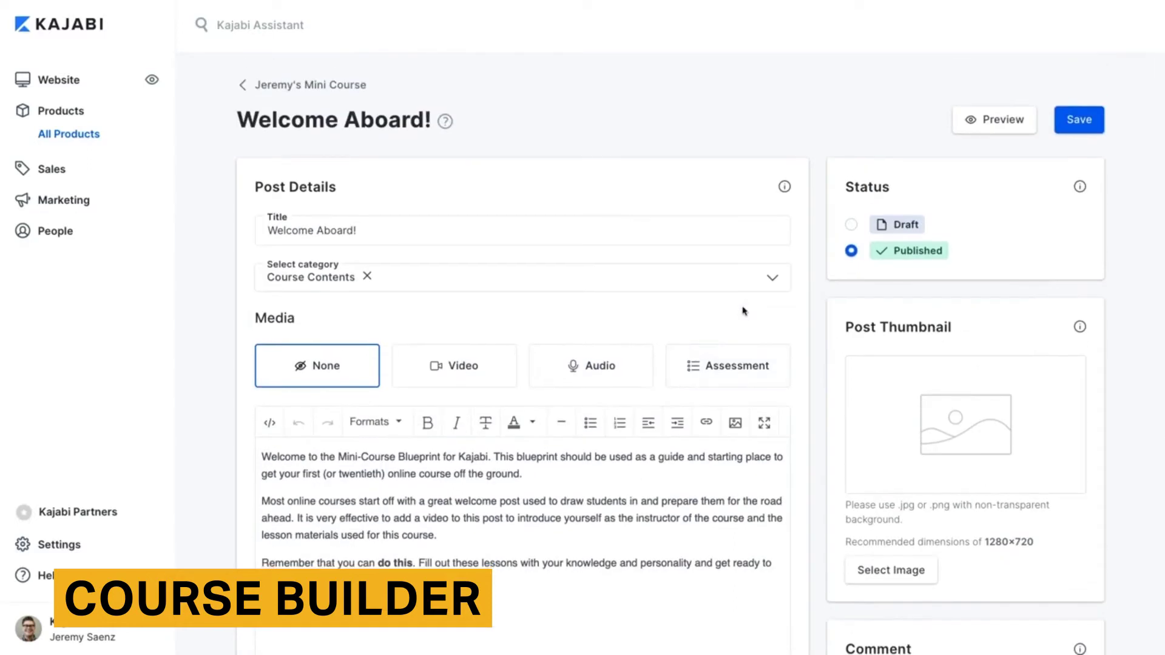
left_click(993, 126)
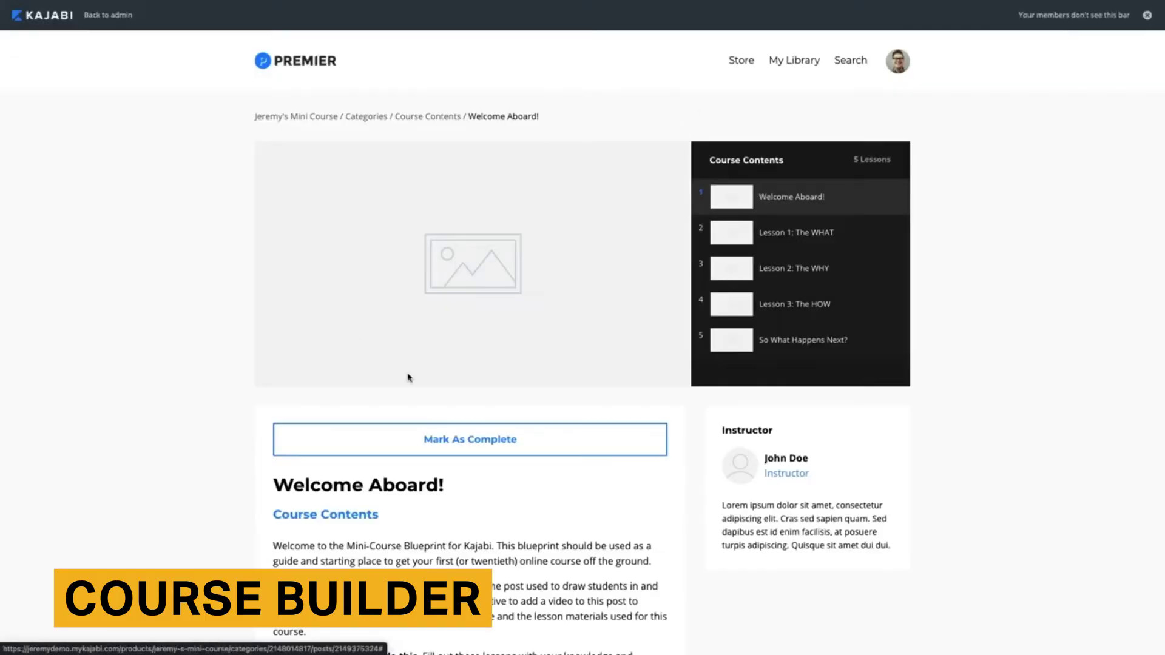
scroll(408, 376, "down", 4)
scroll(409, 390, "down", 1)
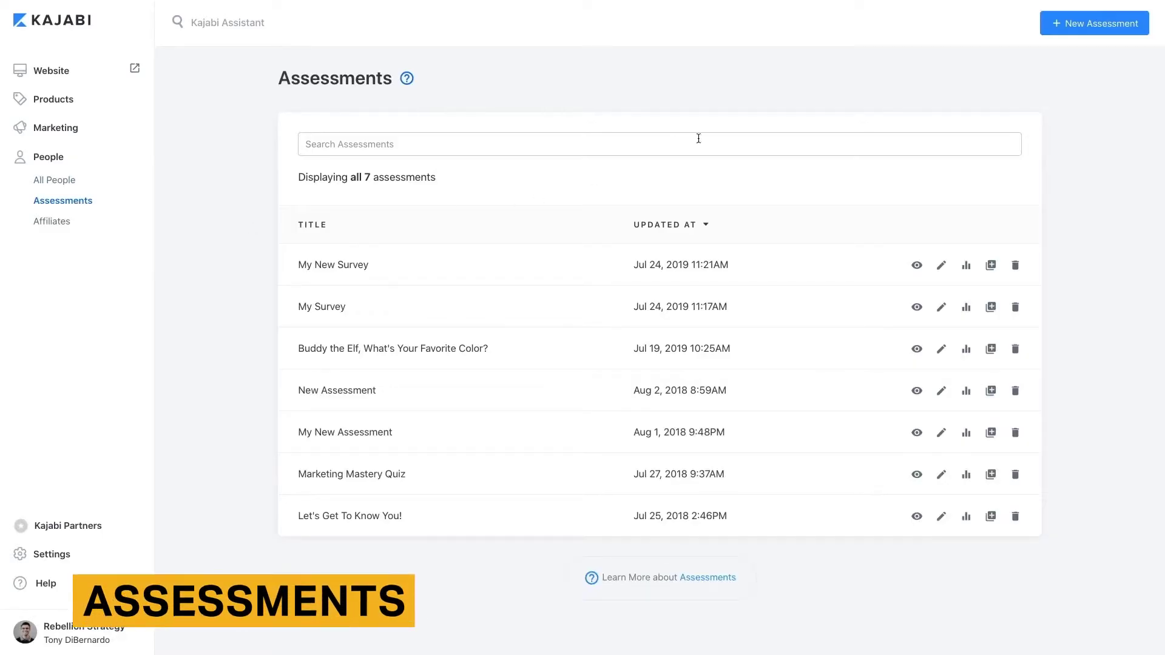
Create an assessment titled "PRE COURSE QUIZ" with the description "JUST TESTING YOUR KNOWLEDGE BEFORE WE DIVE IN!".
left_click(1097, 27)
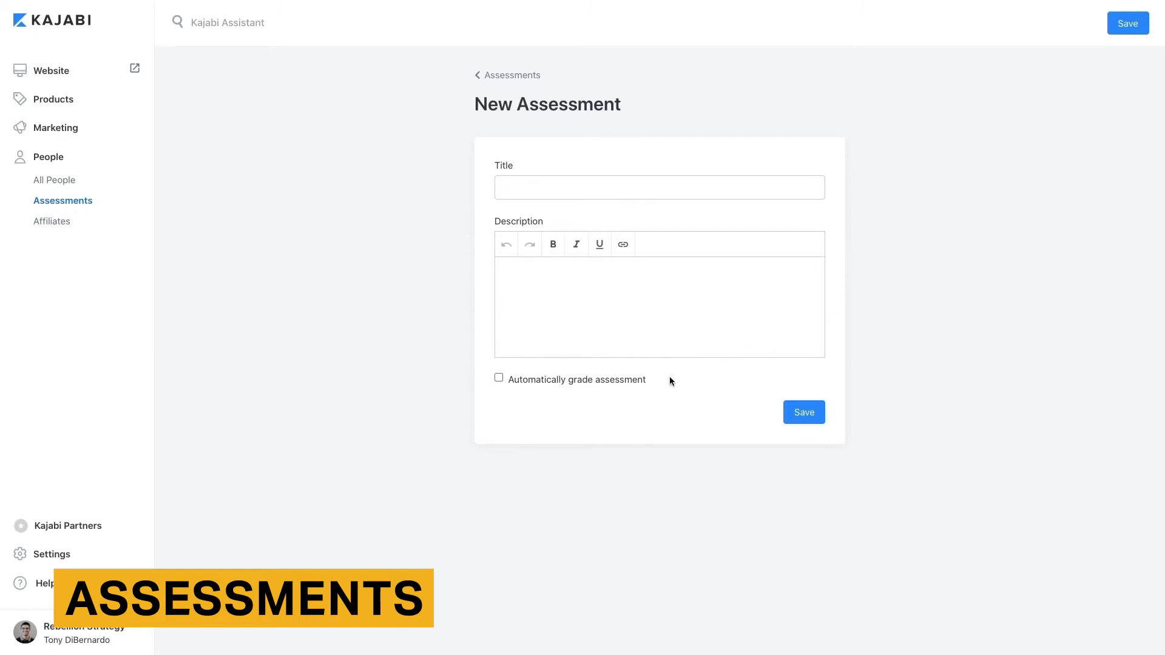
left_click(809, 421)
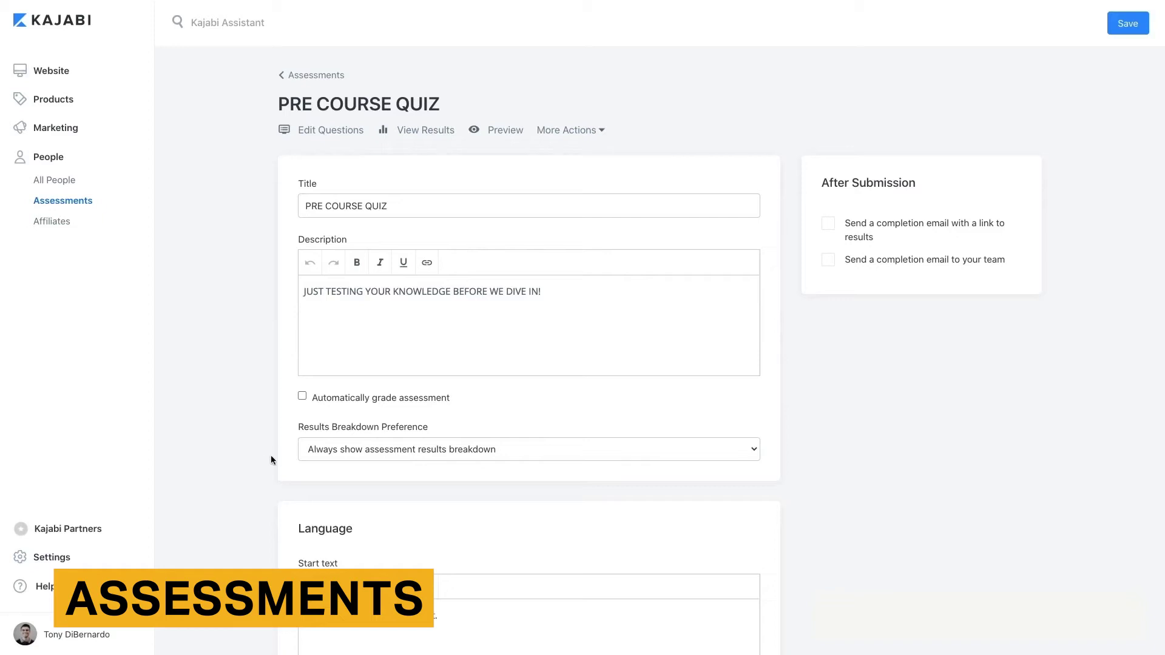
Examine the quiz's results breakdown preference options and the settings further down.
left_click(517, 455)
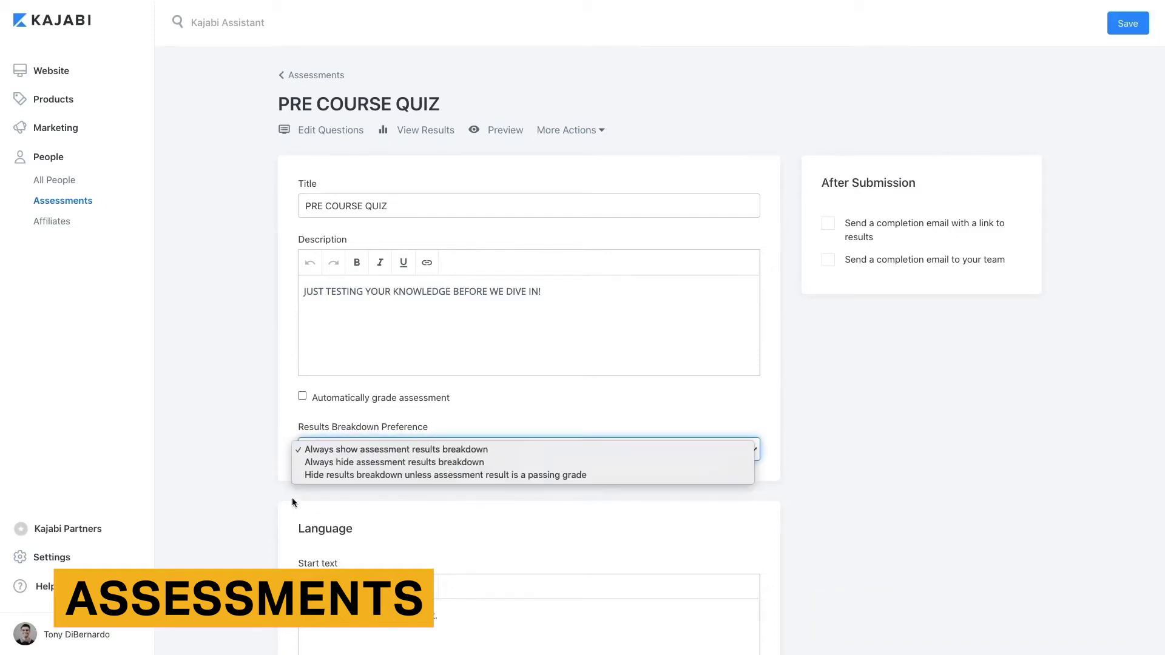
left_click(256, 485)
scroll(255, 485, "down", 2)
scroll(255, 485, "down", 3)
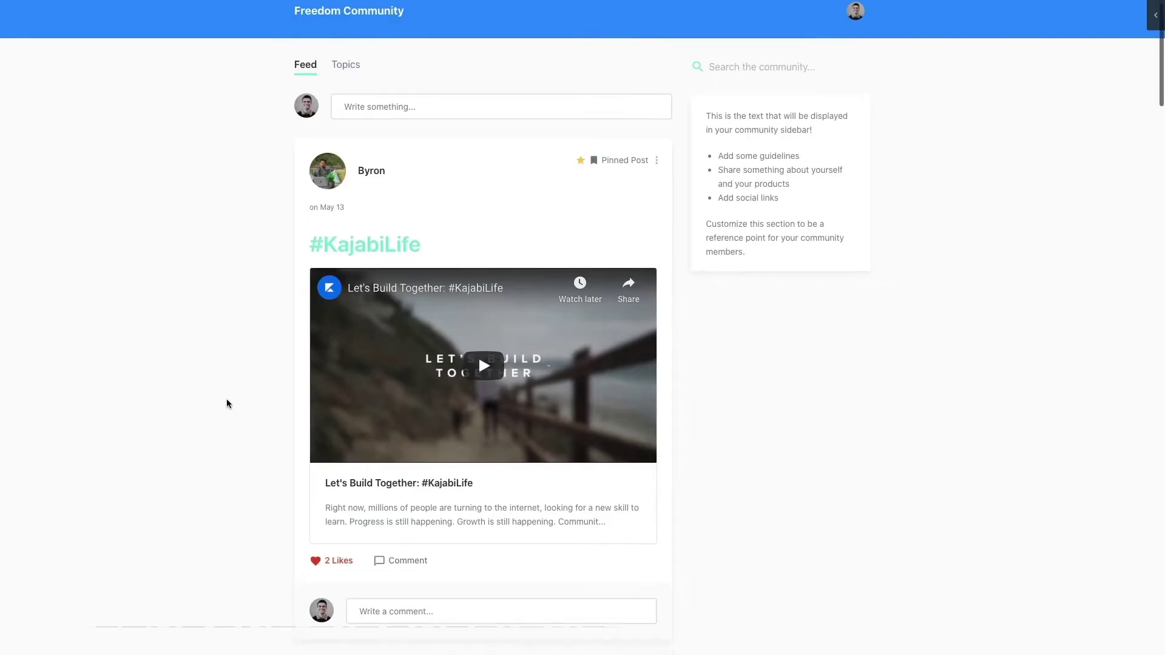
Look through the member posts in the Freedom Community feed.
scroll(228, 404, "down", 5)
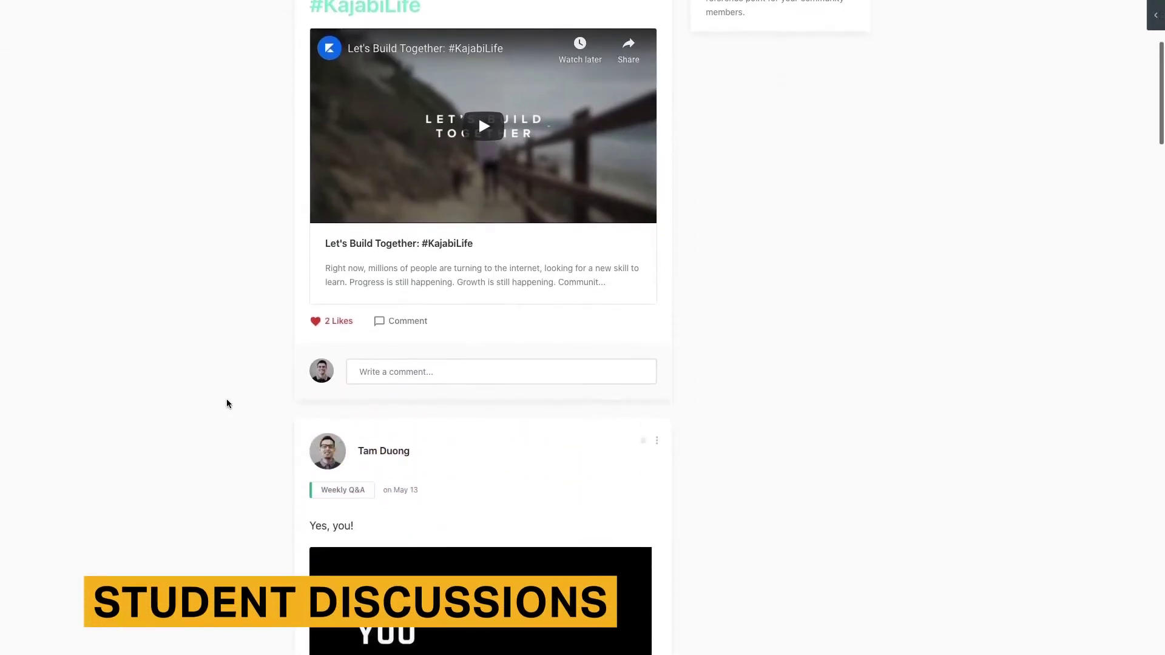
scroll(227, 403, "down", 12)
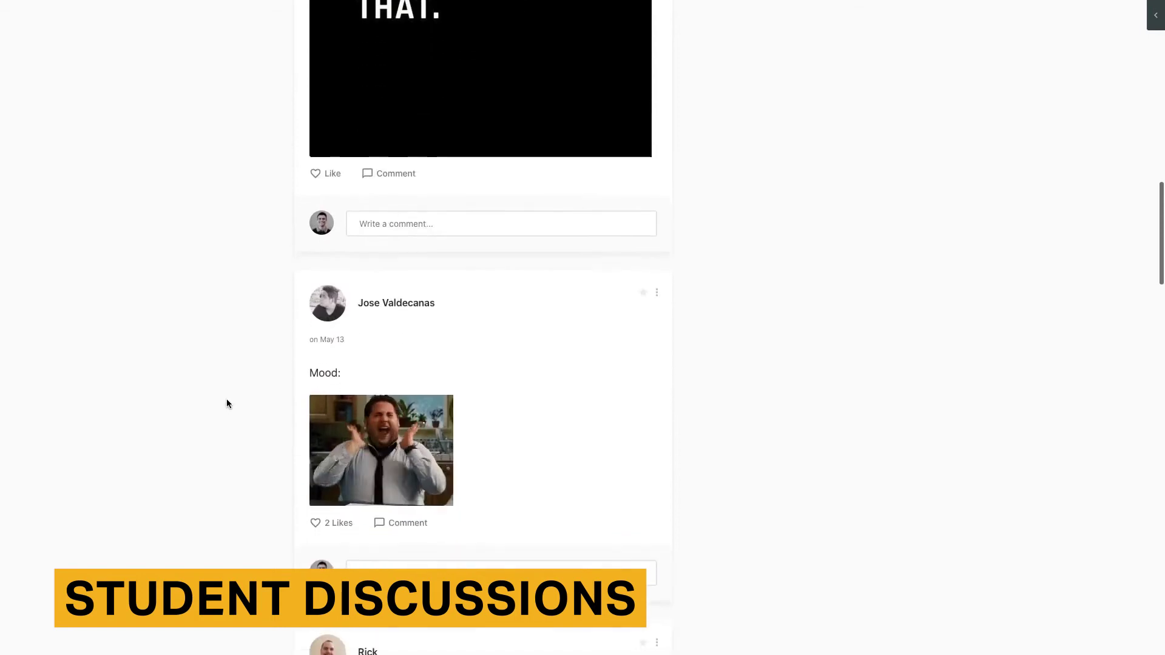
scroll(227, 400, "down", 3)
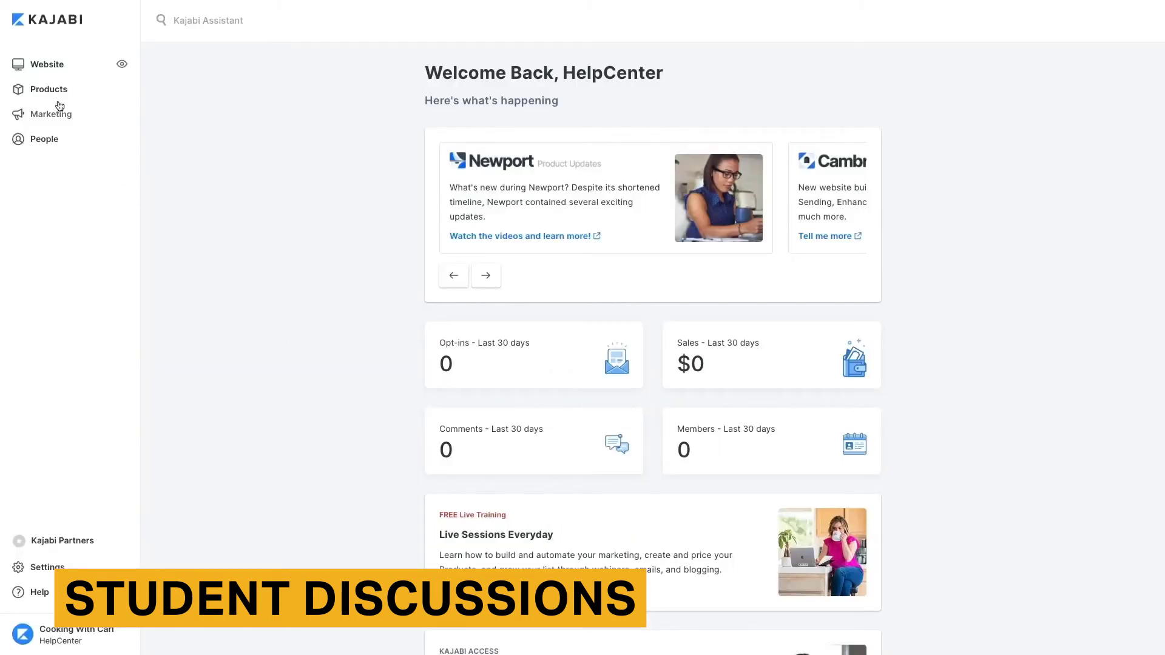
Create a product from the Community blueprint with its default title and check the New Members time period options.
left_click(47, 91)
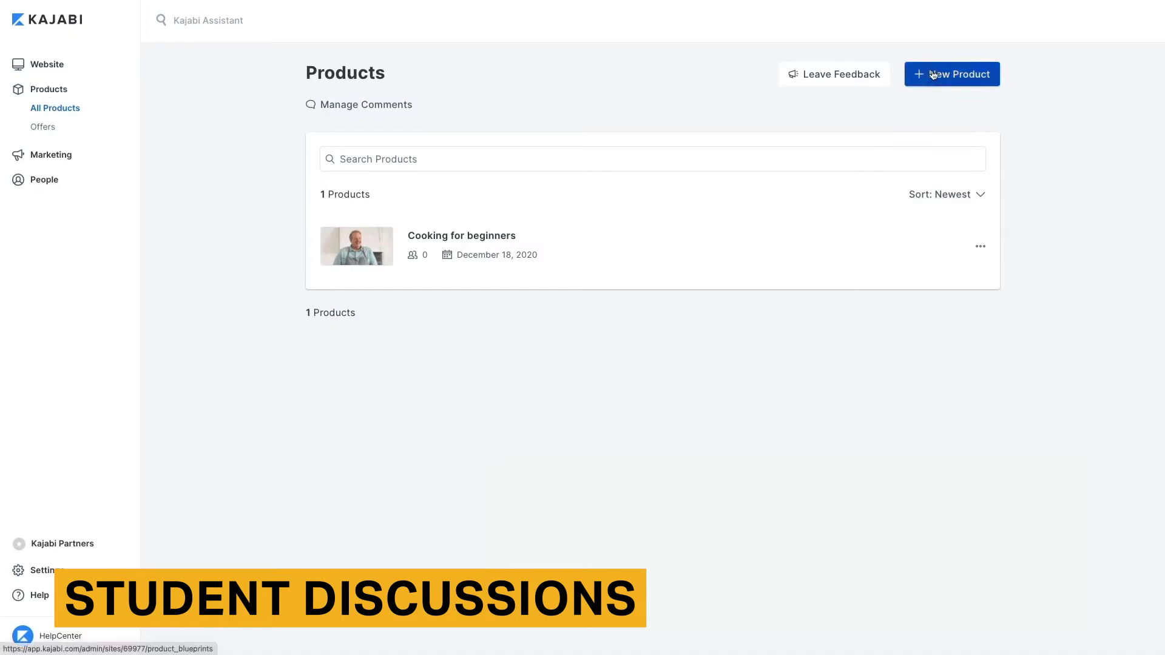
left_click(933, 74)
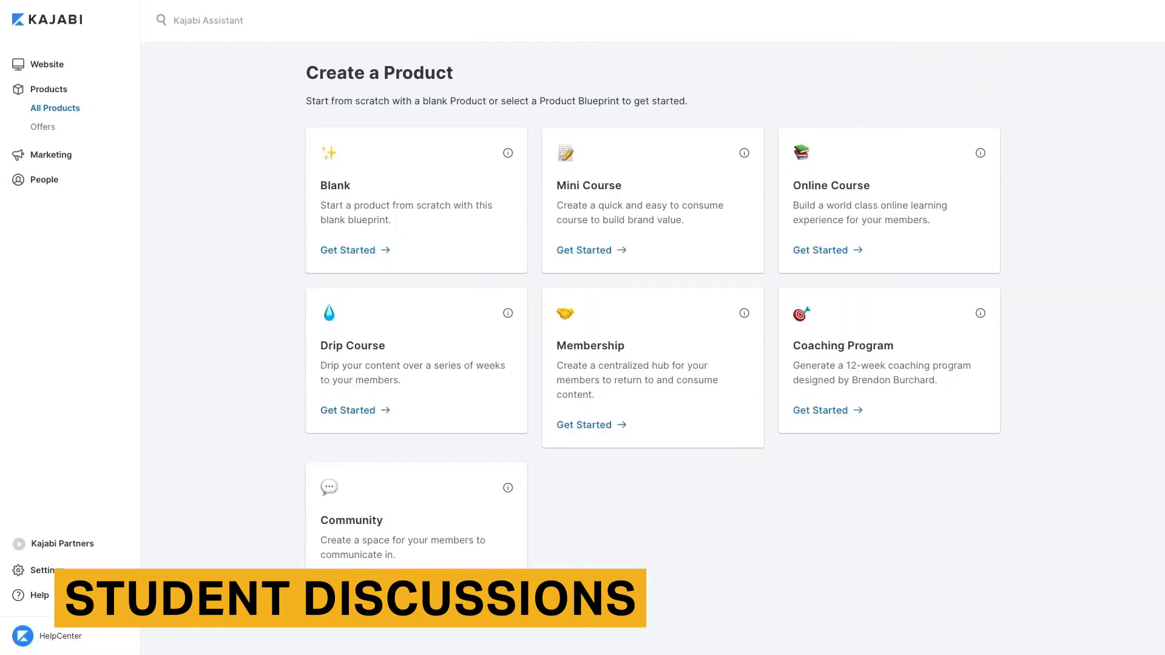
left_click(349, 585)
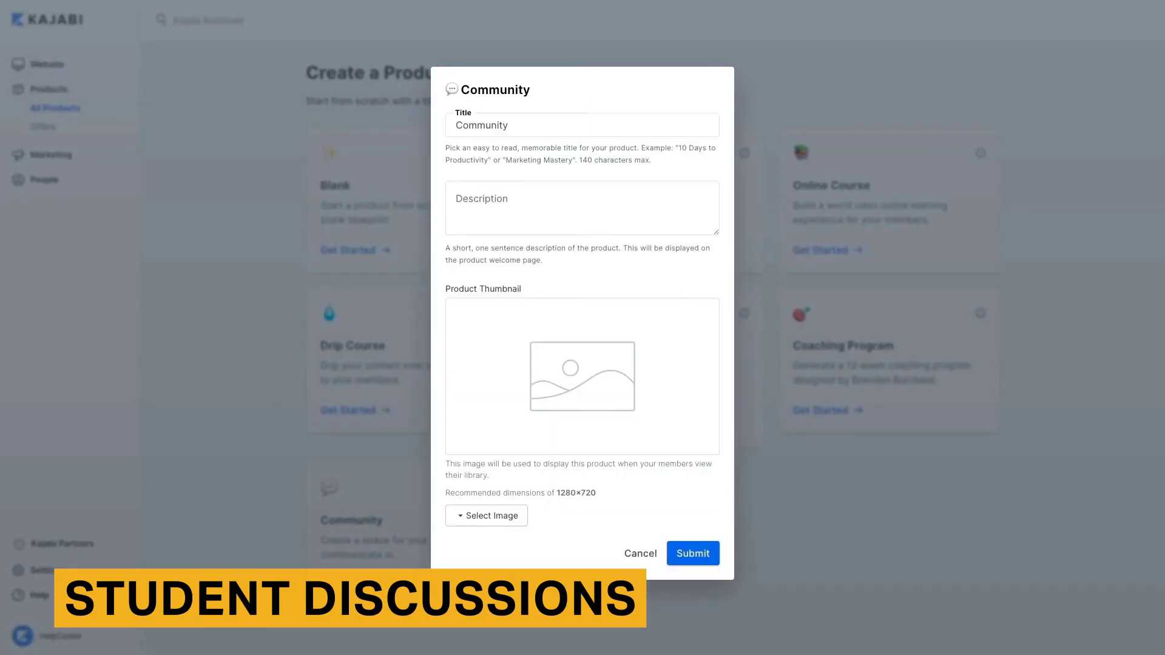
left_click(689, 555)
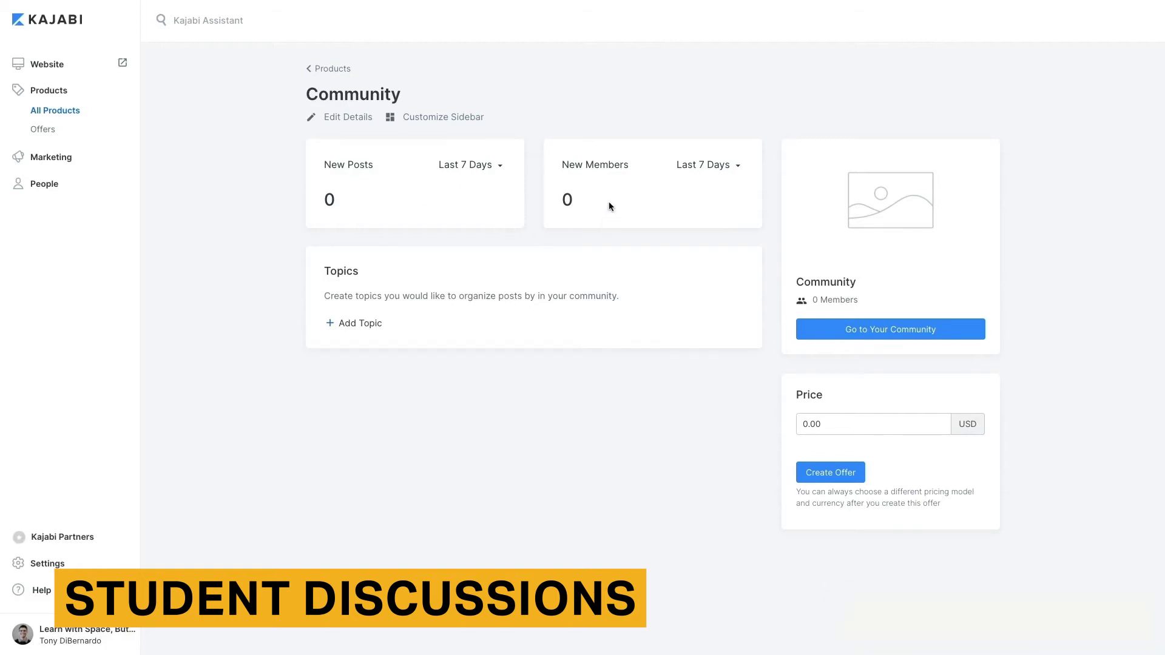
left_click(738, 171)
left_click(735, 205)
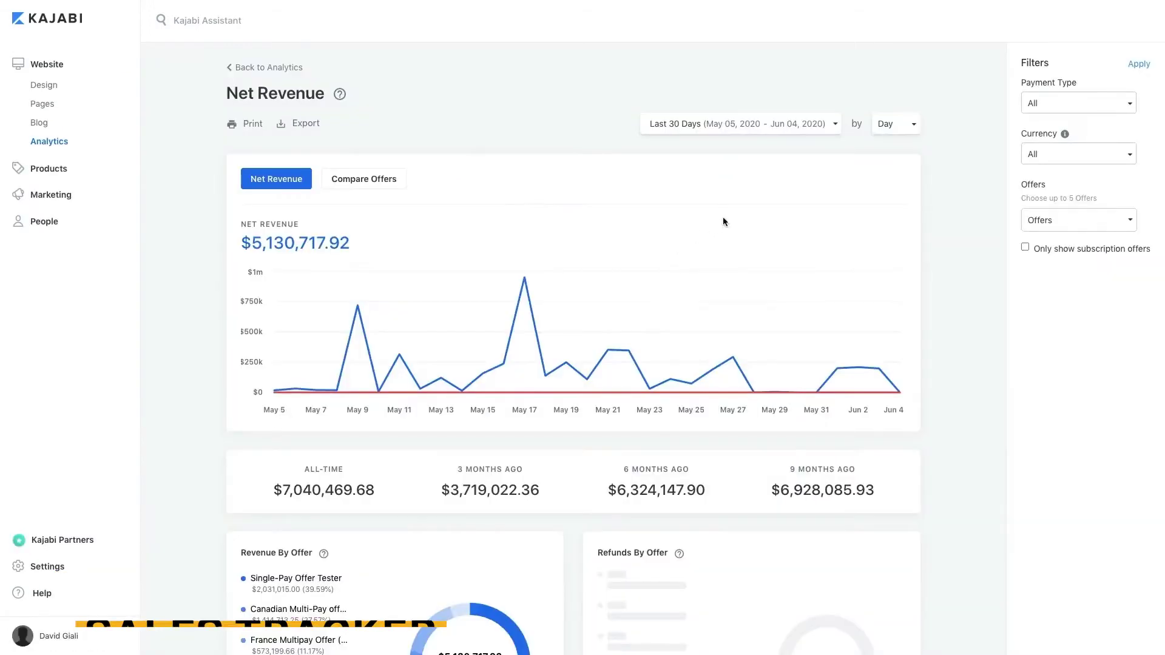
Set the Net Revenue report's date range to April 1 through May 31, 2020 and apply it.
left_click(691, 126)
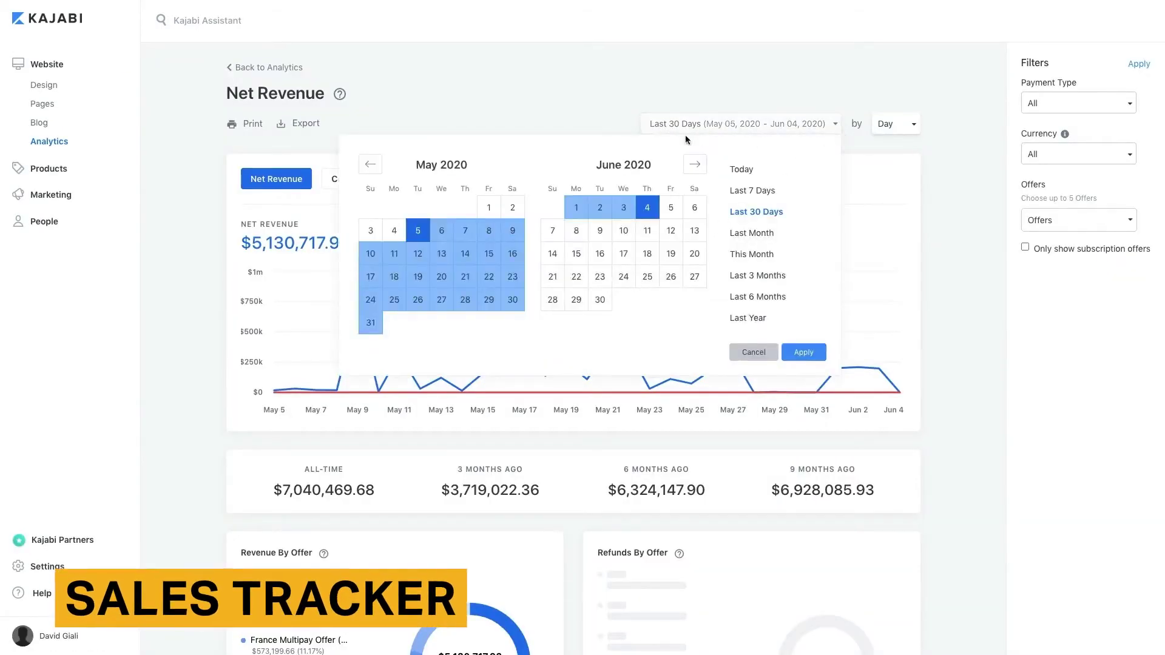
left_click(372, 164)
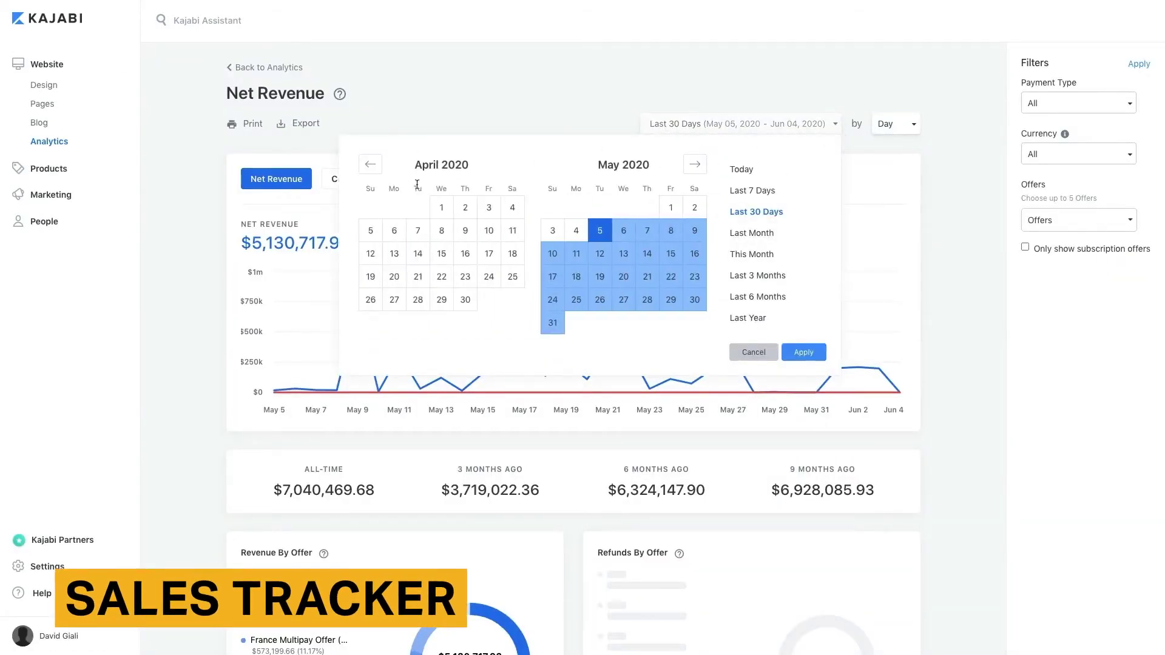
left_click(436, 209)
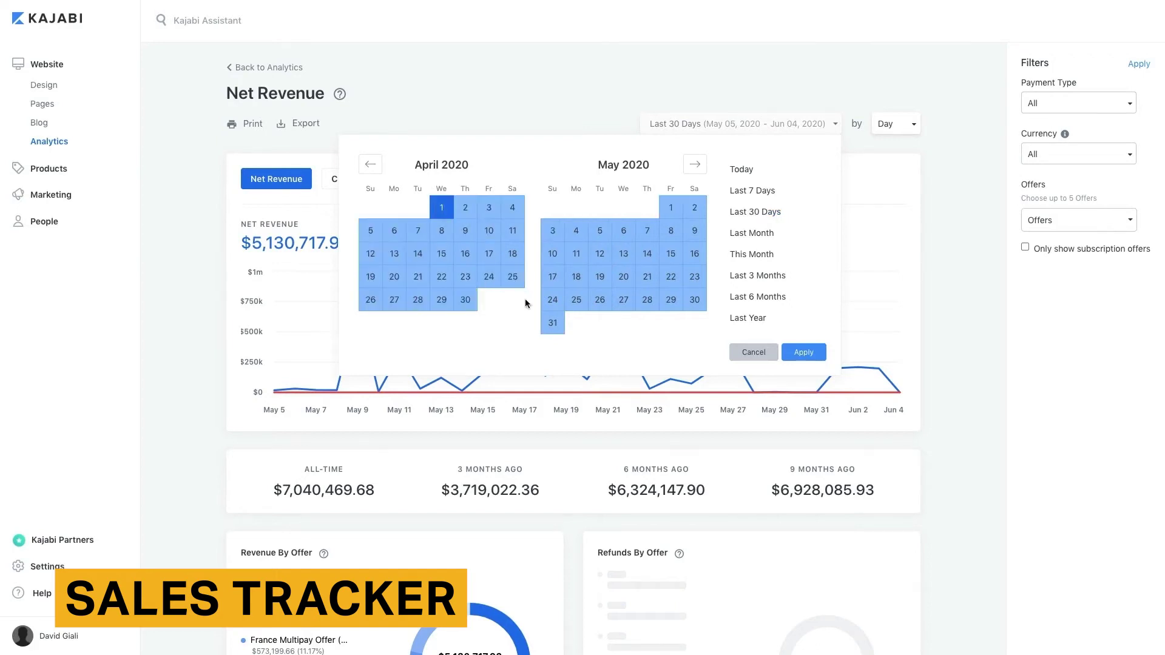
left_click(551, 324)
left_click(803, 352)
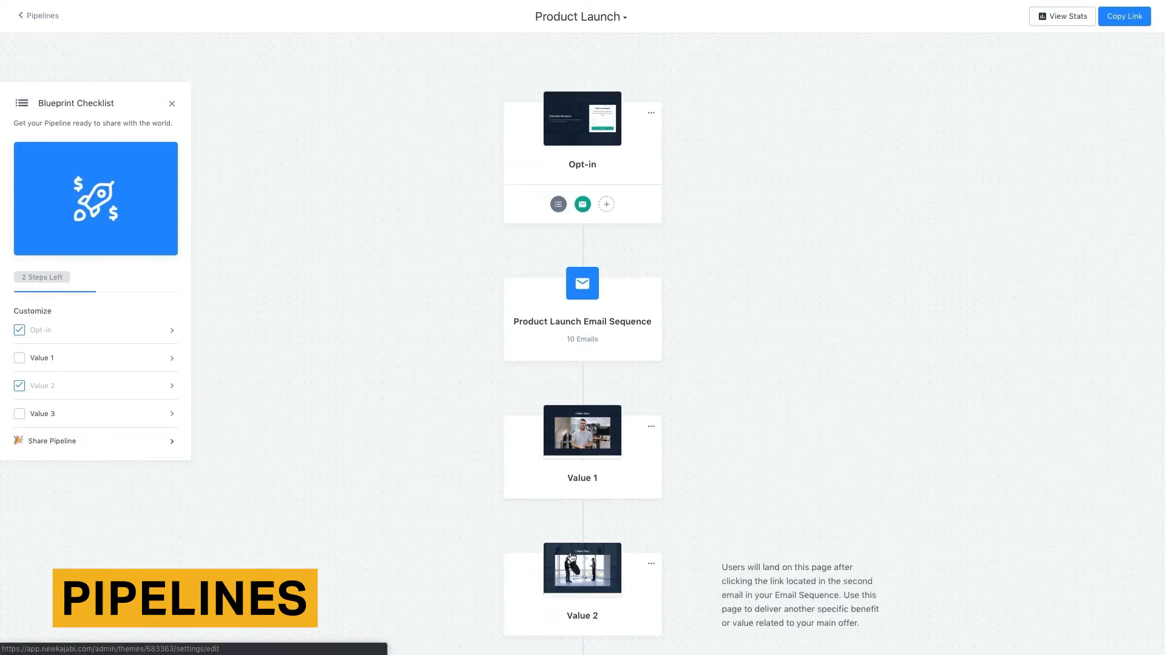
Open the Product Launch pipeline's Opt-in page and inspect the editable settings of its value description and opt-in subheading.
mouse_move(578, 533)
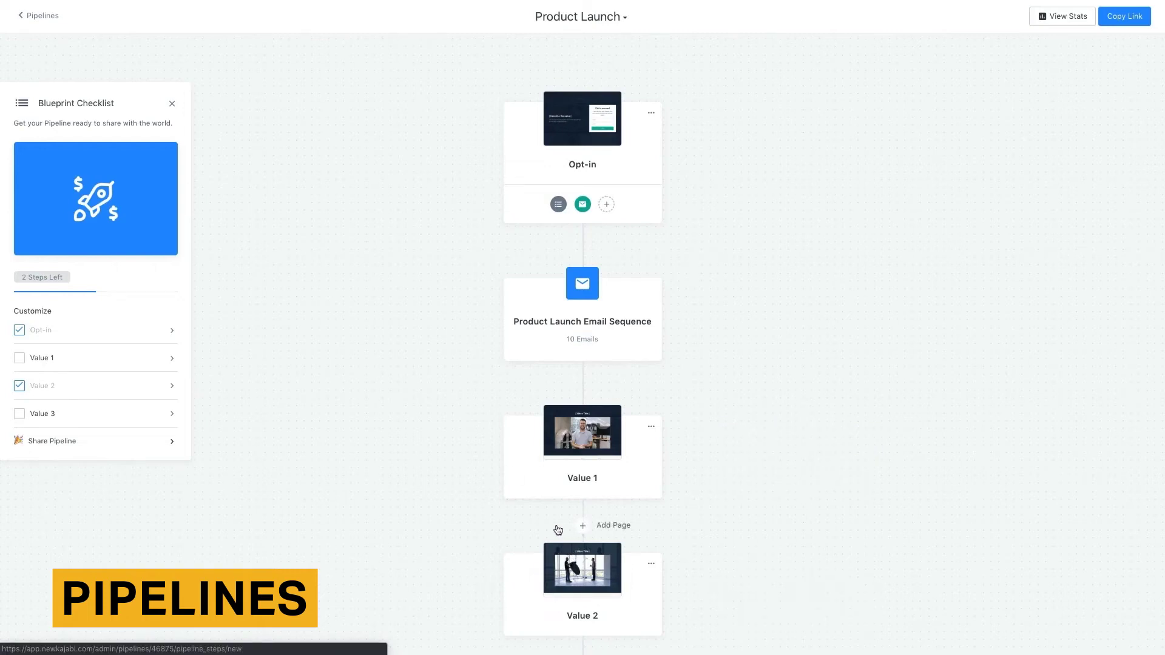
left_click(555, 138)
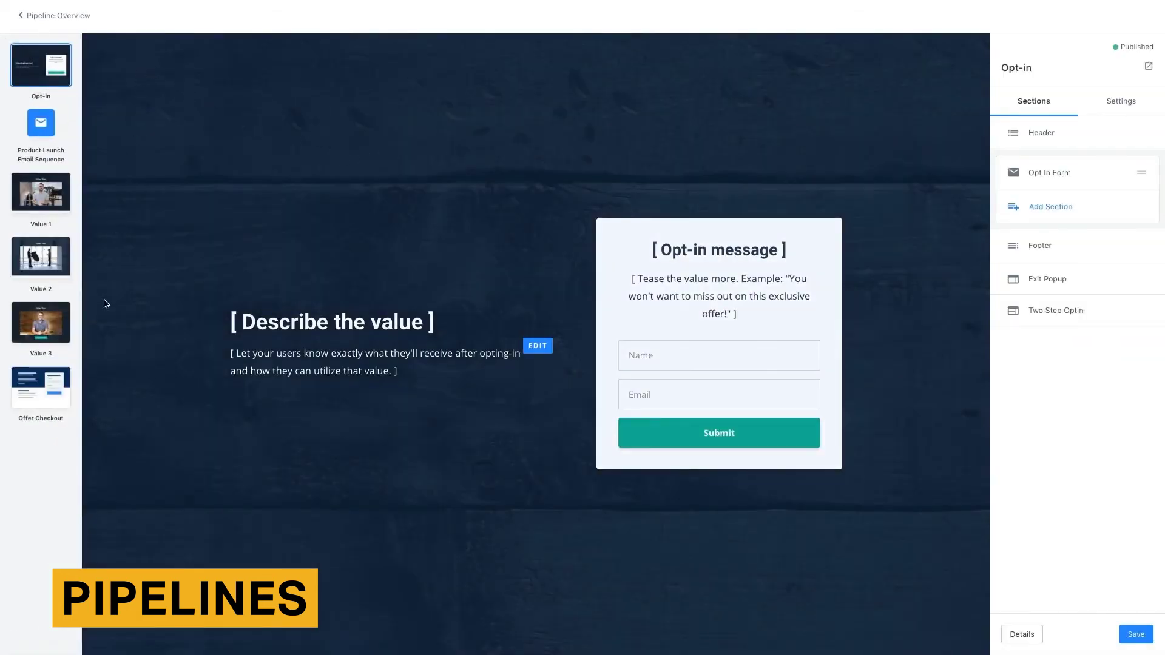
left_click(381, 344)
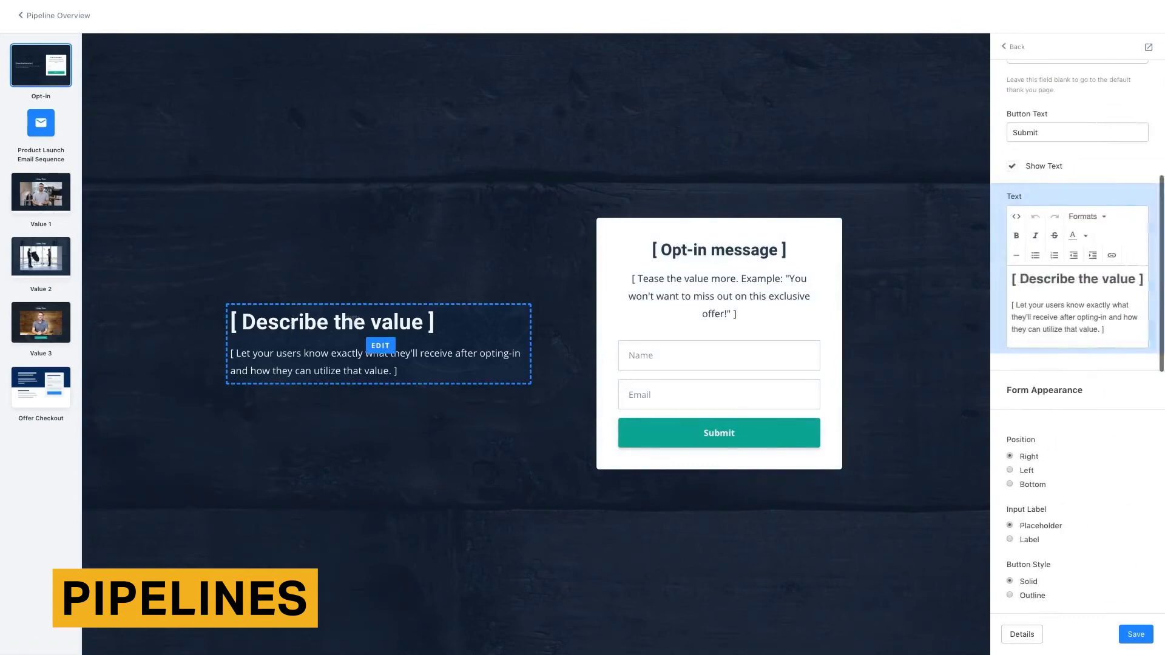
left_click(641, 281)
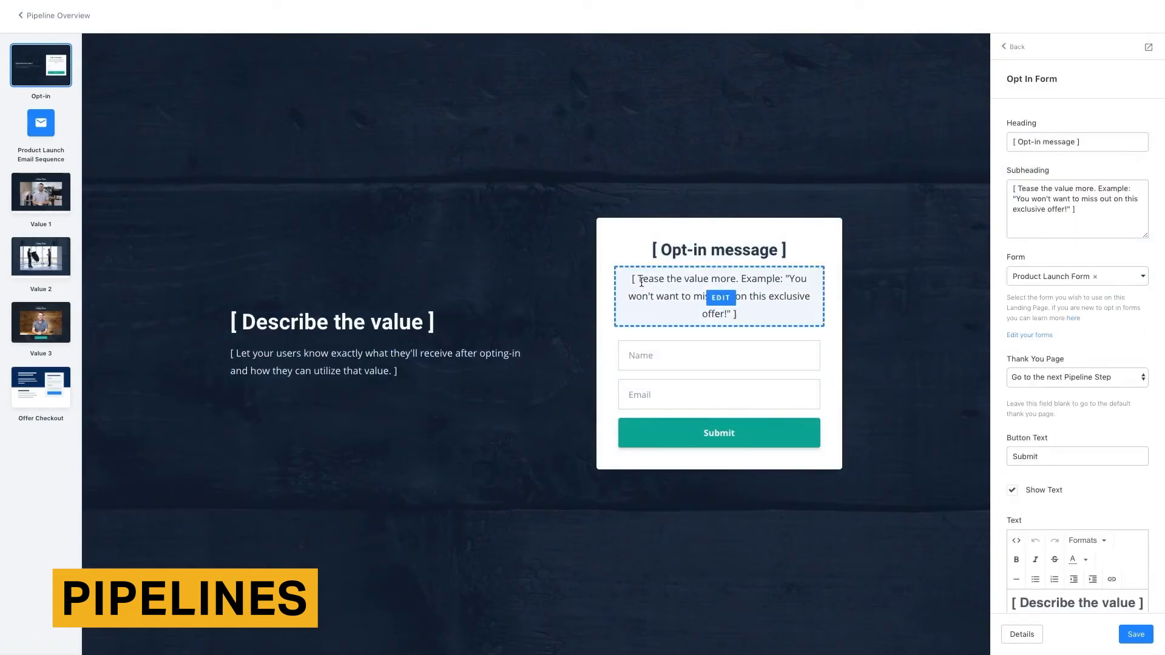
left_click(411, 375)
Open "Email #1: The #1 Thing" in the Product Launch Email Sequence and select the "Your Name" sign-off in its body.
left_click(52, 133)
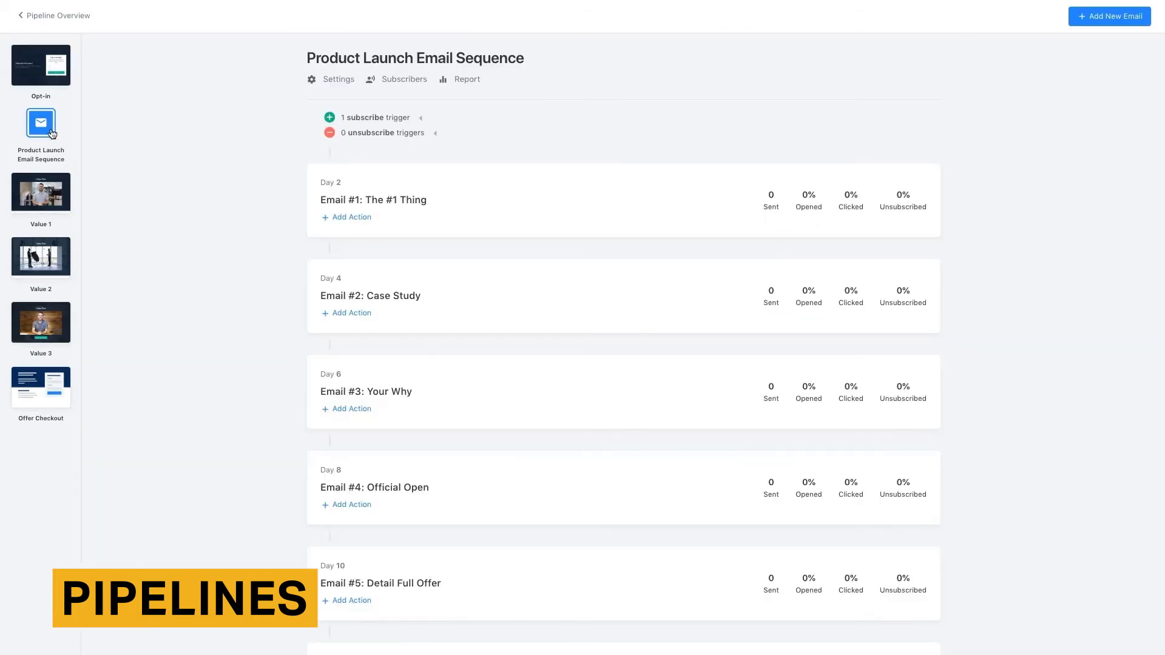
left_click(342, 200)
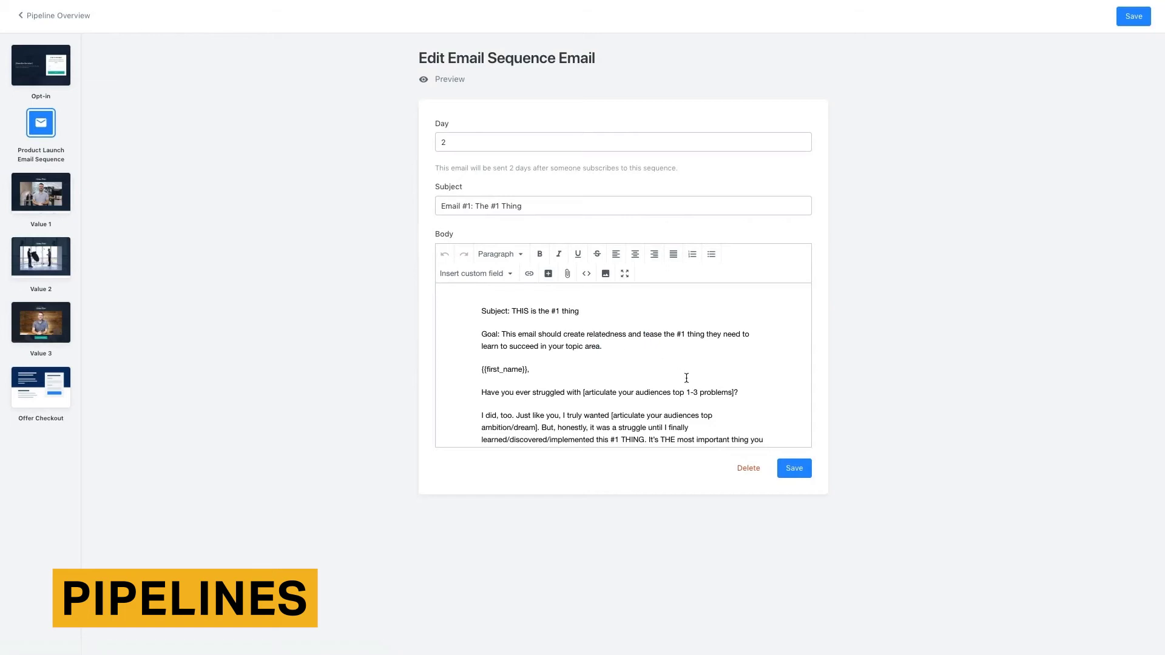
scroll(686, 378, "down", 10)
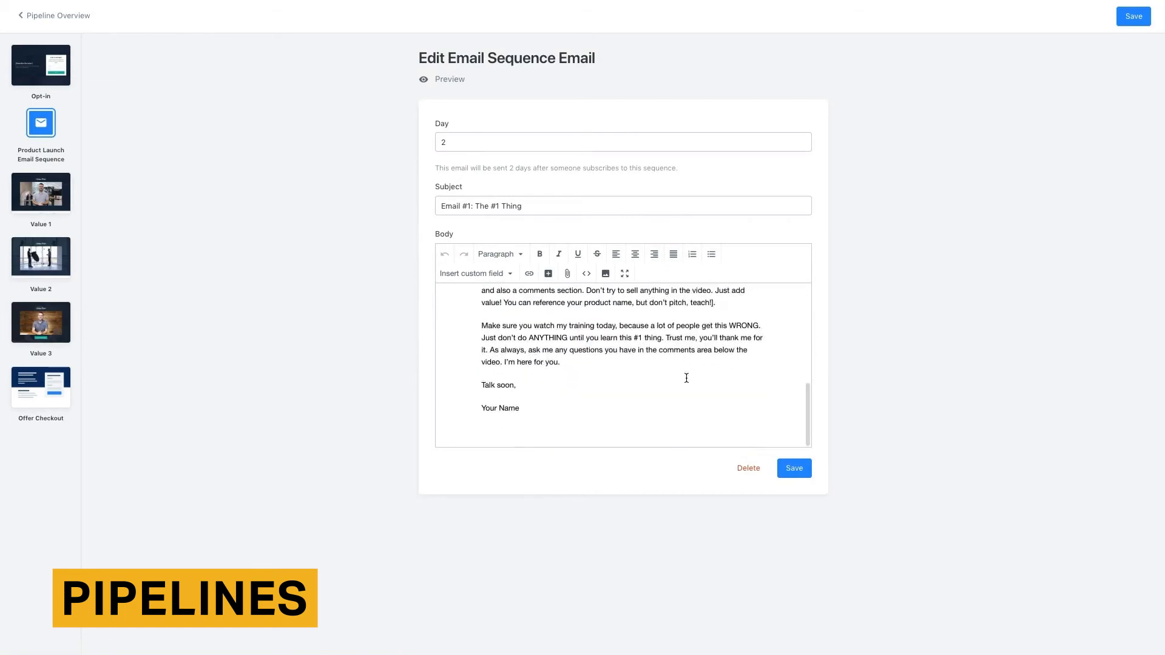
left_click_drag(521, 409, 480, 408)
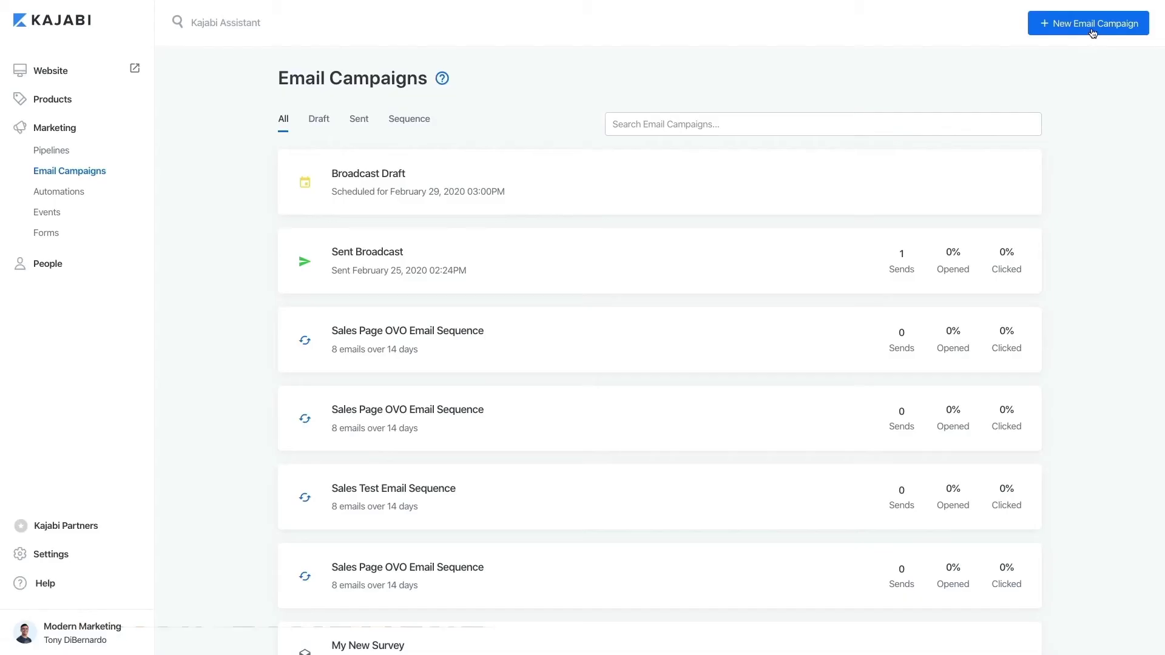
Start a new email campaign of the Email Broadcast type and continue with its setup.
left_click(1088, 23)
left_click(464, 255)
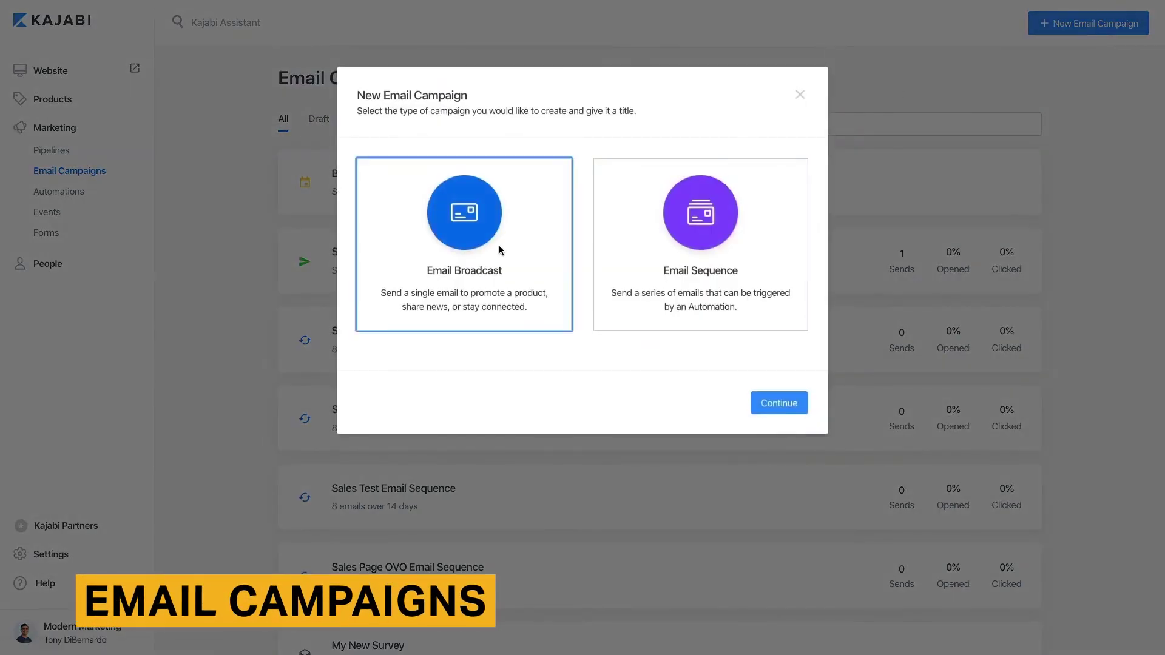
left_click(779, 403)
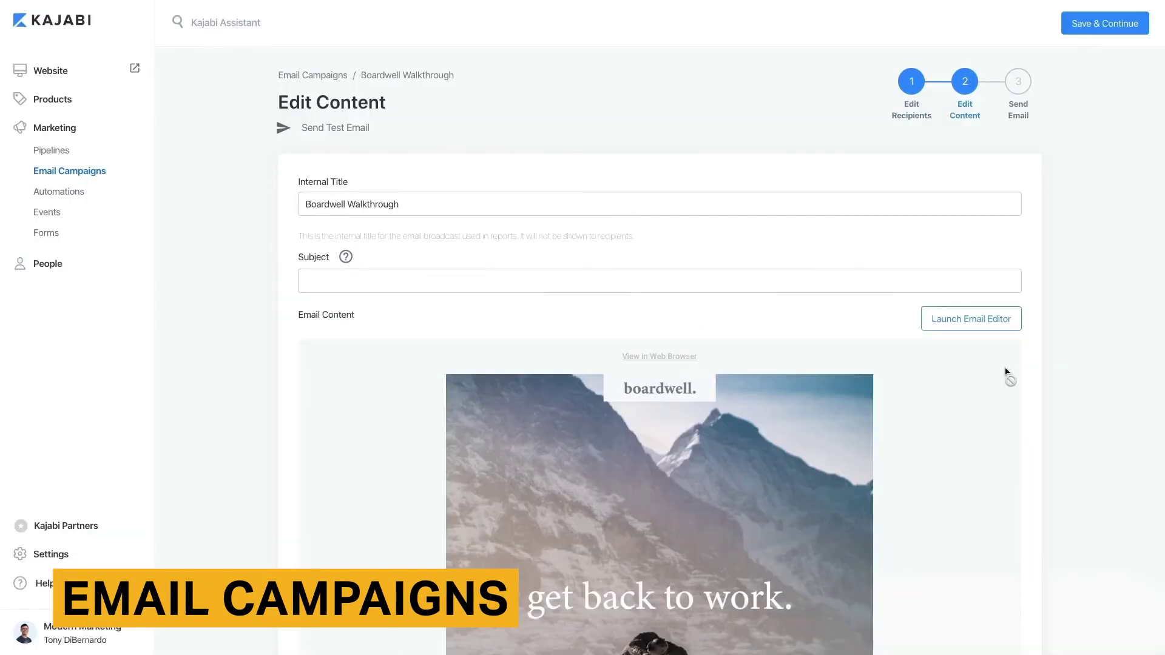
Enter "🤑 FREE GIVEAWAY !!!!!!!" as the broadcast's subject and display the subject line suggestions.
left_click(399, 282)
type("🤑 FREE GIVEAW")
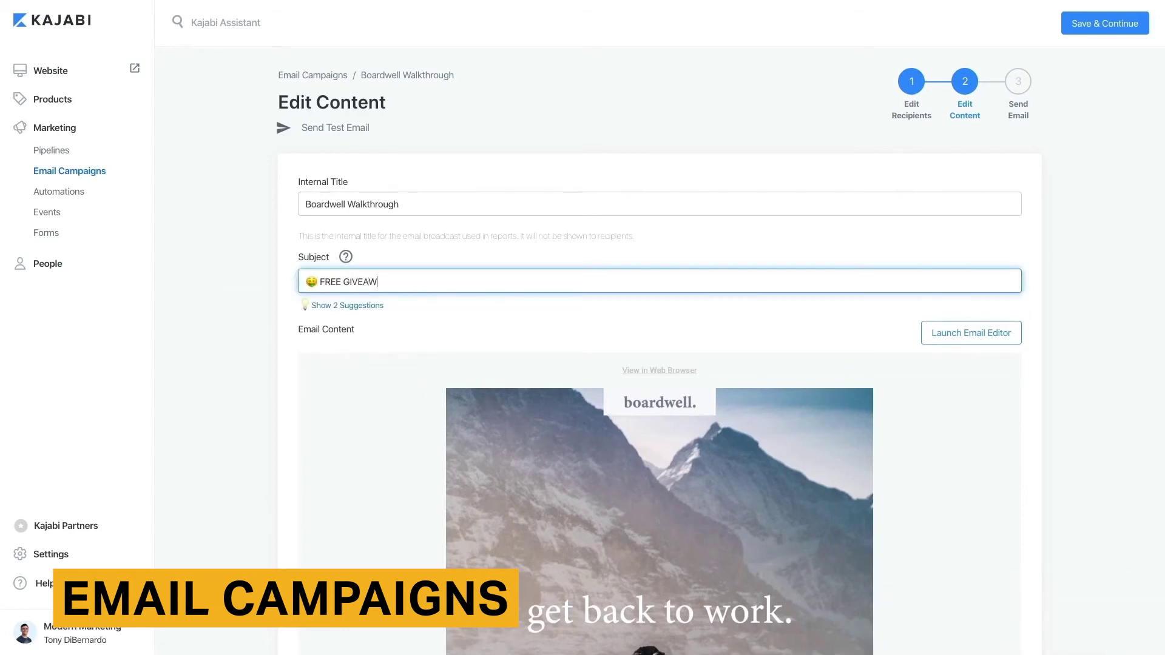
type("AY !!!!!!")
left_click(438, 318)
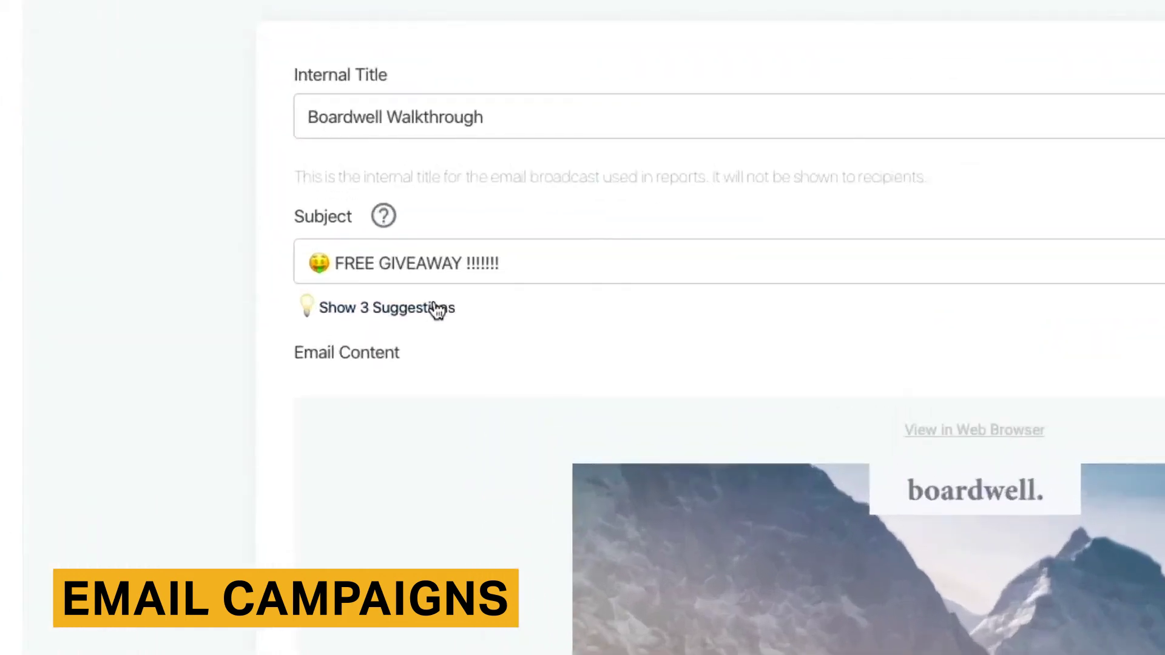
left_click(371, 305)
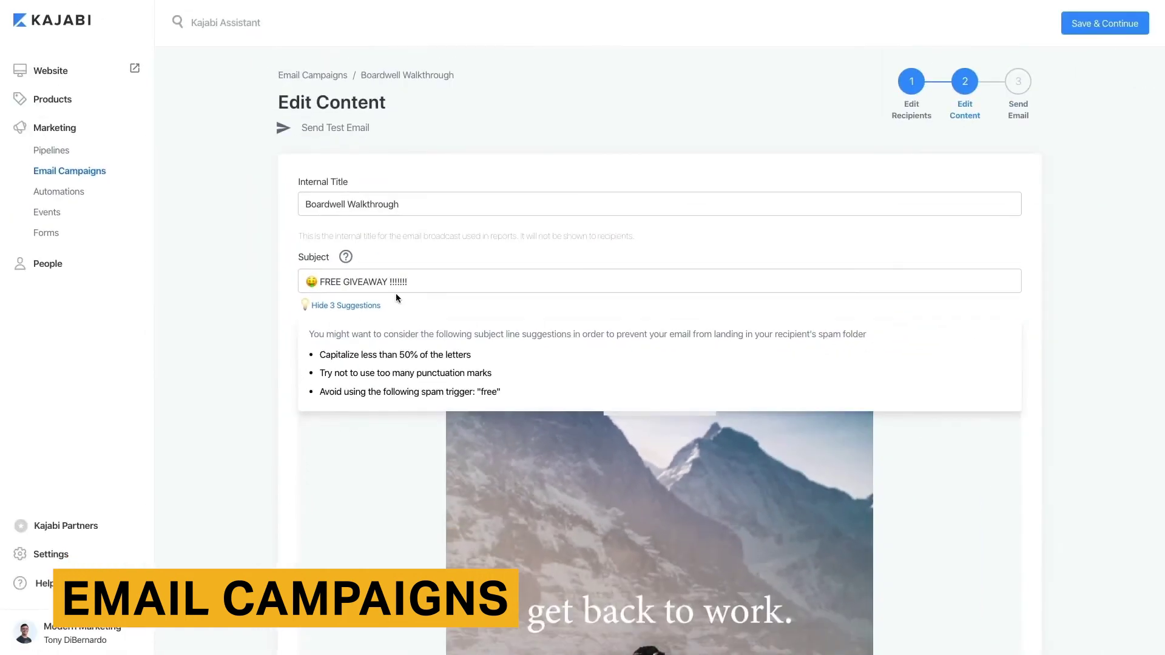
Replace the broadcast's subject with "🎉Let's Start Your Podcast Together".
triple_click(537, 264)
type("🎉Let's Start Your Podcast Together")
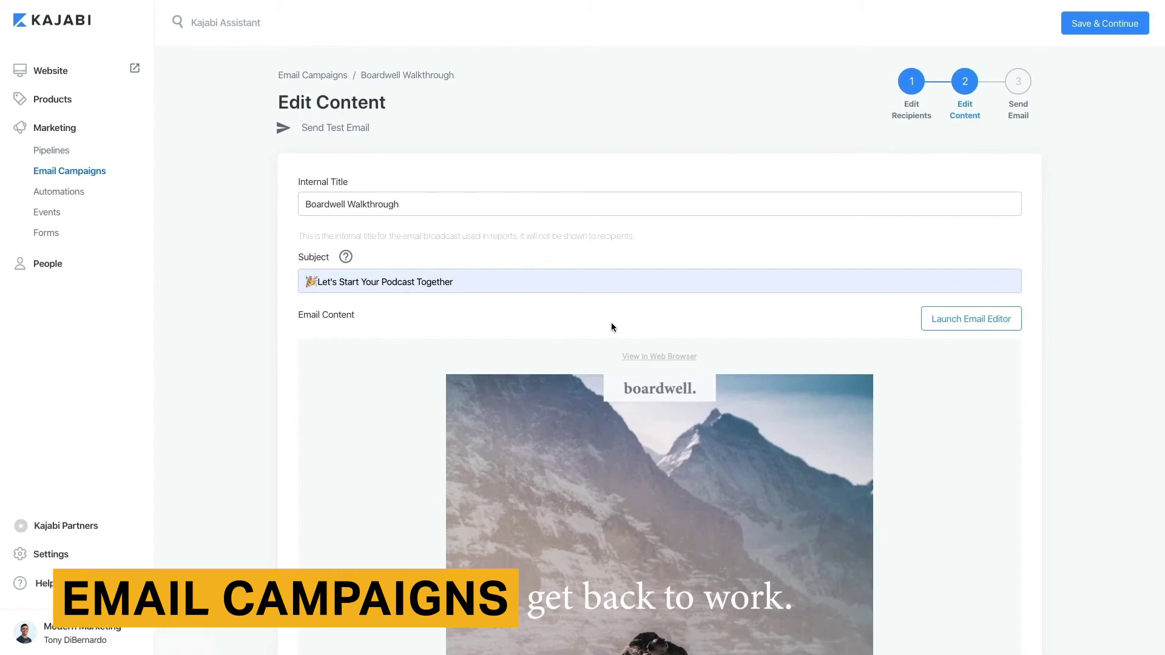
Look through the Boardwell Walkthrough layout in the email editor, and save the broadcast to proceed to the Send Email stage.
left_click(949, 322)
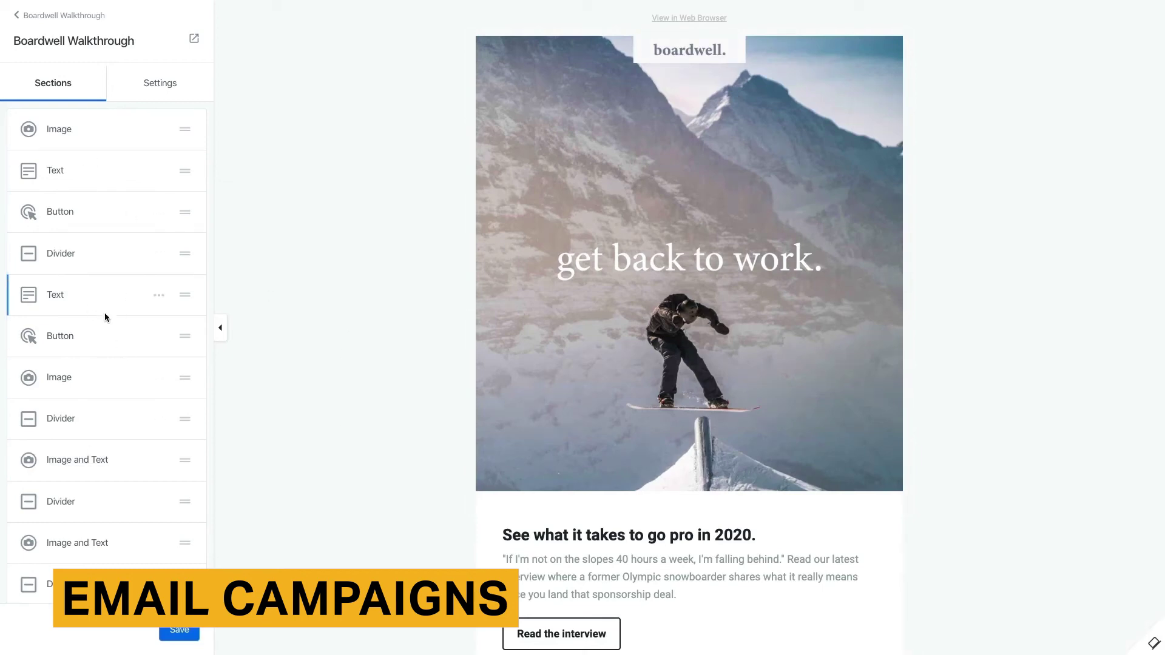
scroll(358, 513, "down", 5)
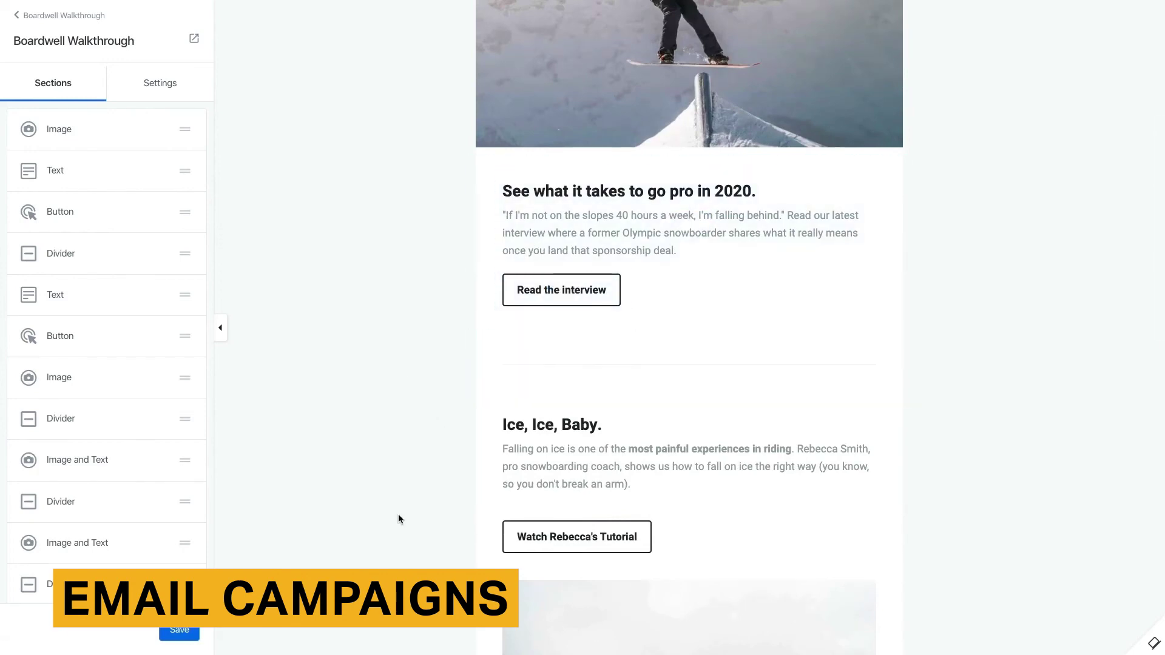
scroll(397, 516, "down", 12)
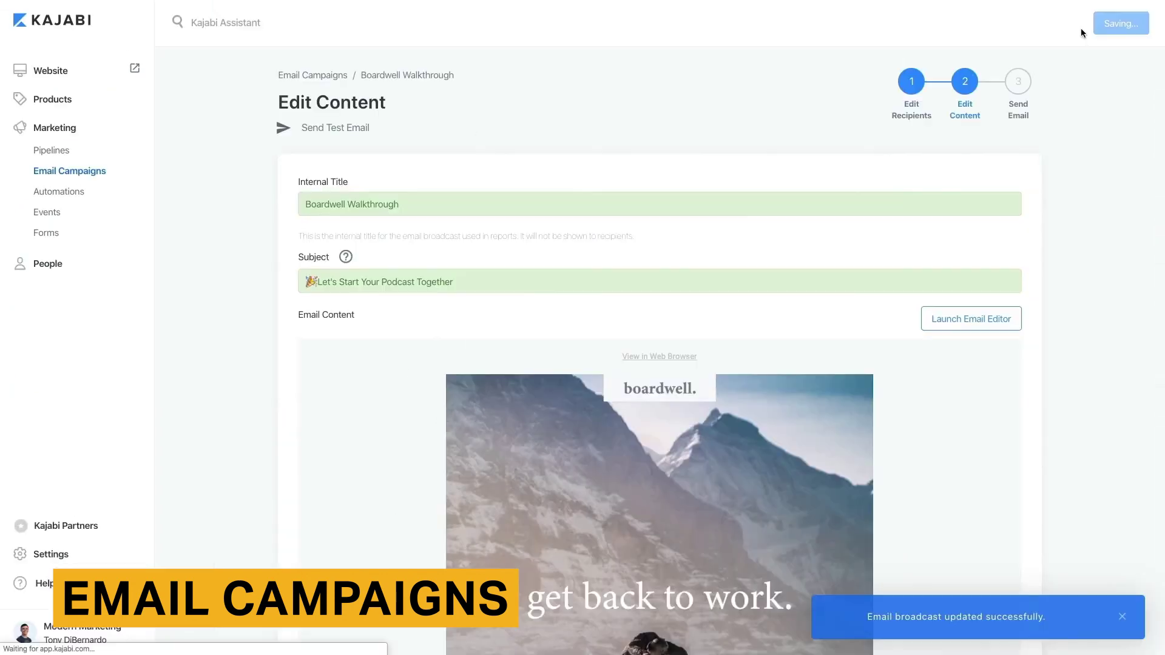
left_click(1080, 27)
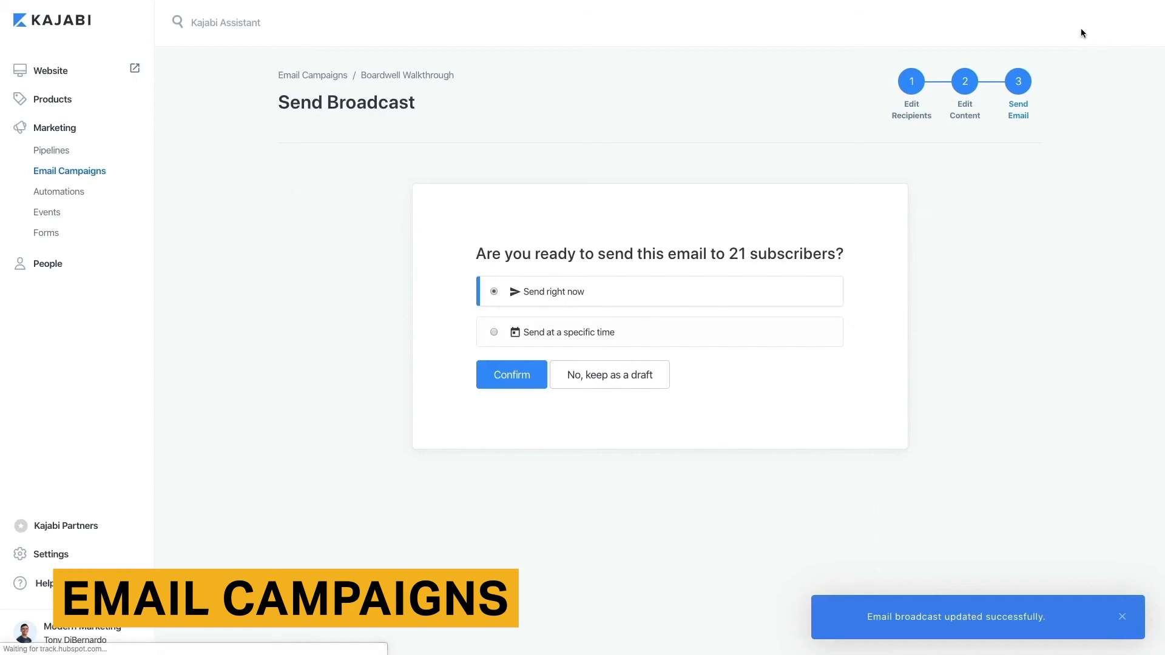